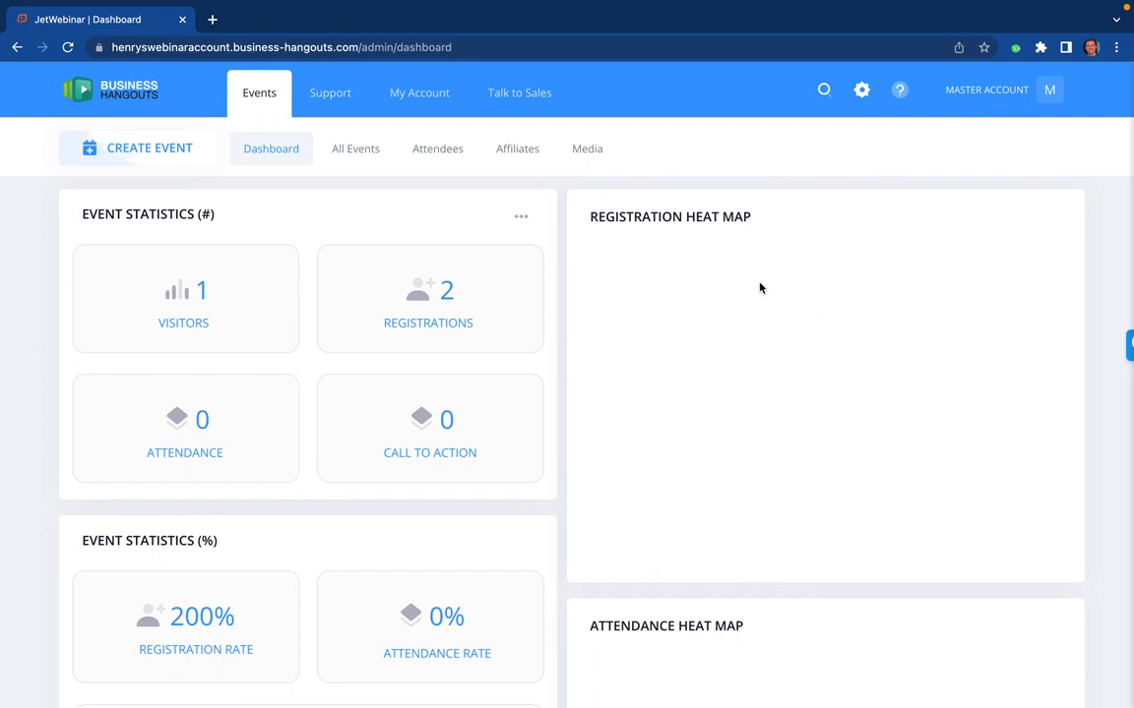
Review the event statistics, registration heat map and attendance heat map on the dashboard.
{"action": "scroll", "coordinate": [740, 324], "scroll_direction": "down", "scroll_amount": 5}
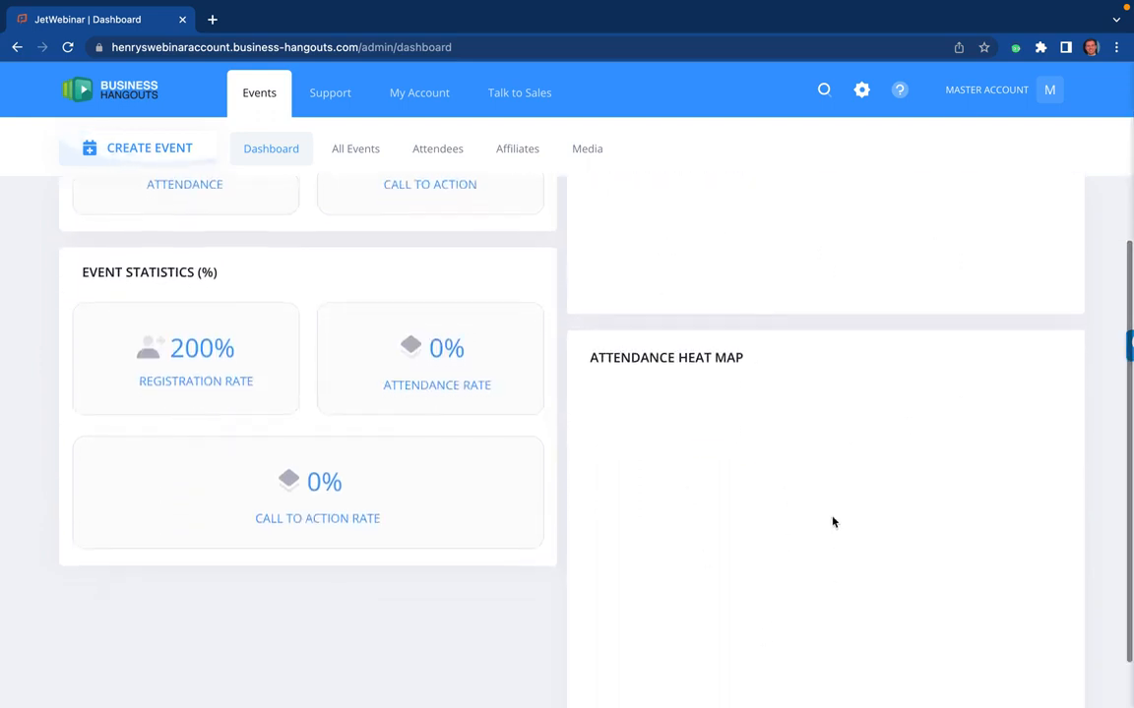
{"action": "scroll", "coordinate": [747, 484], "scroll_direction": "up", "scroll_amount": 2}
{"action": "scroll", "coordinate": [747, 484], "scroll_direction": "up", "scroll_amount": 3}
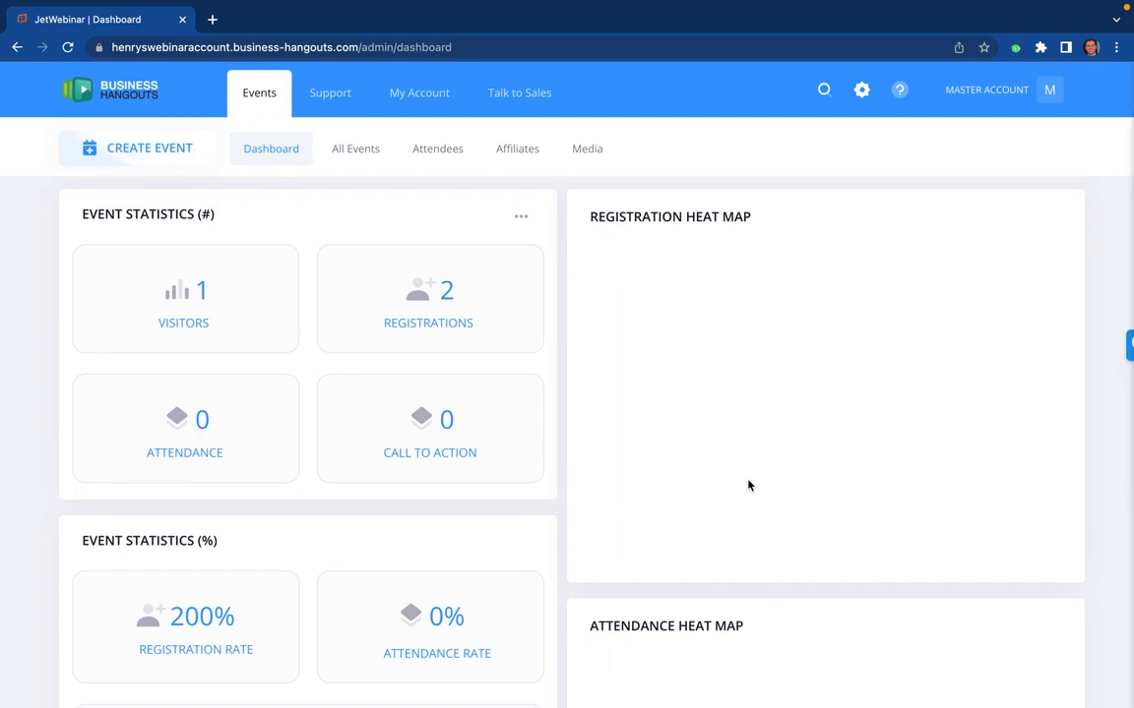
{"action": "scroll", "coordinate": [792, 350], "scroll_direction": "down", "scroll_amount": 3}
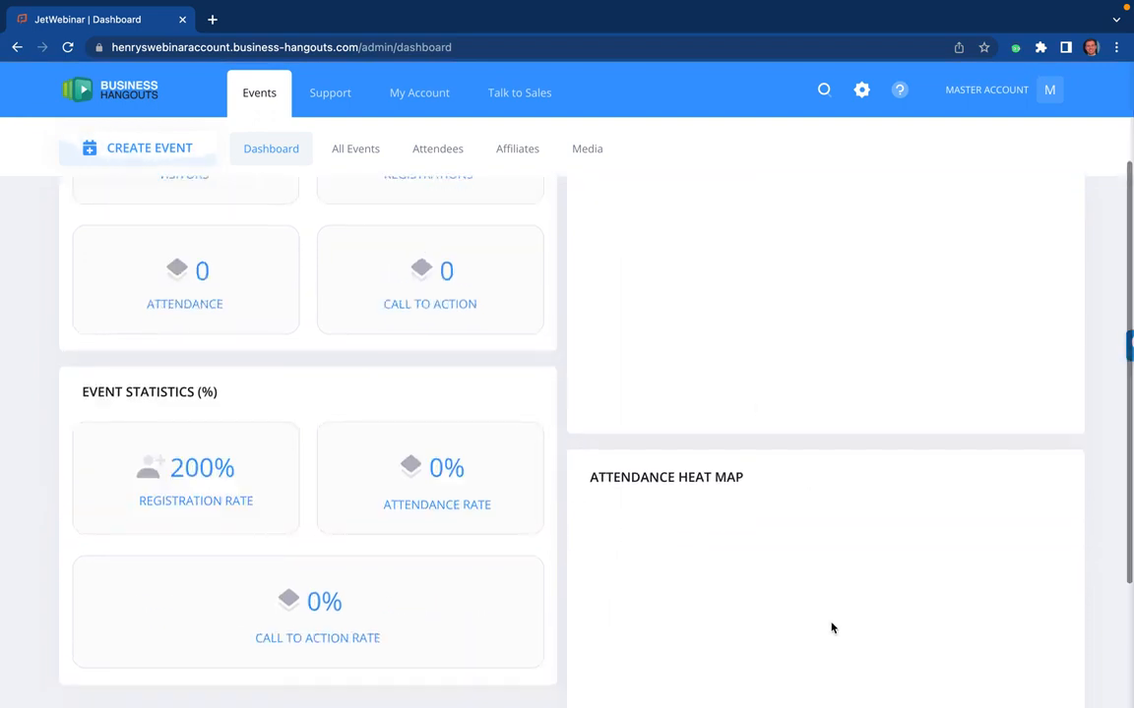
{"action": "scroll", "coordinate": [831, 627], "scroll_direction": "down", "scroll_amount": 2}
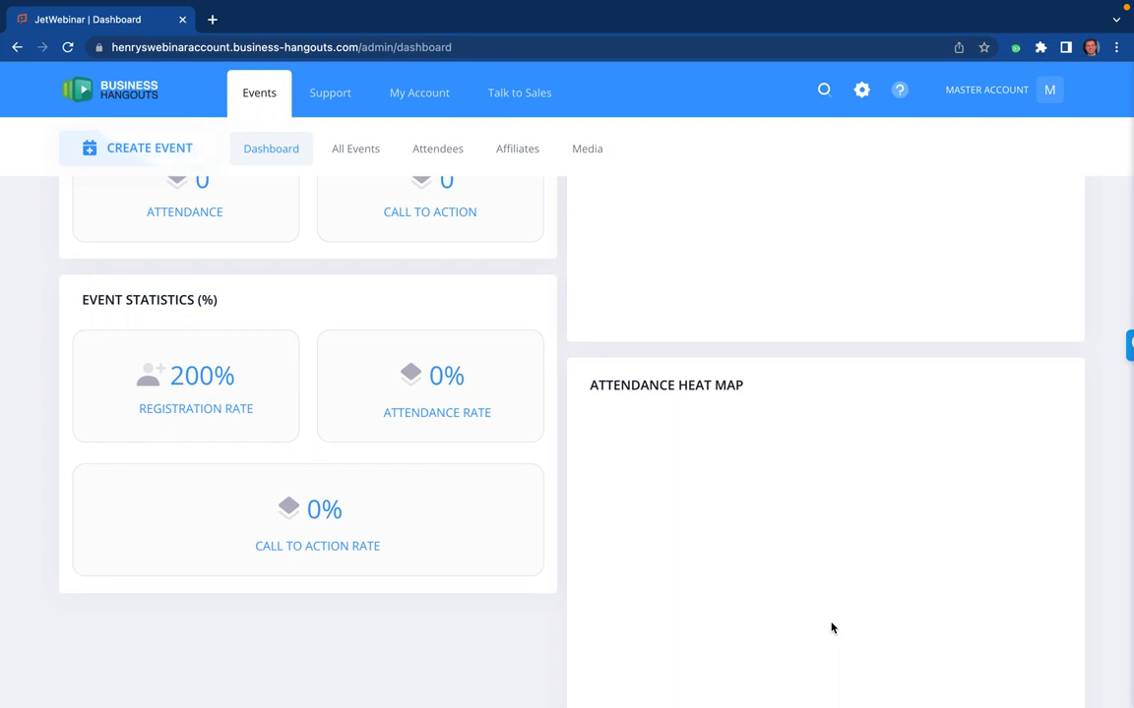
{"action": "scroll", "coordinate": [831, 628], "scroll_direction": "up", "scroll_amount": 5}
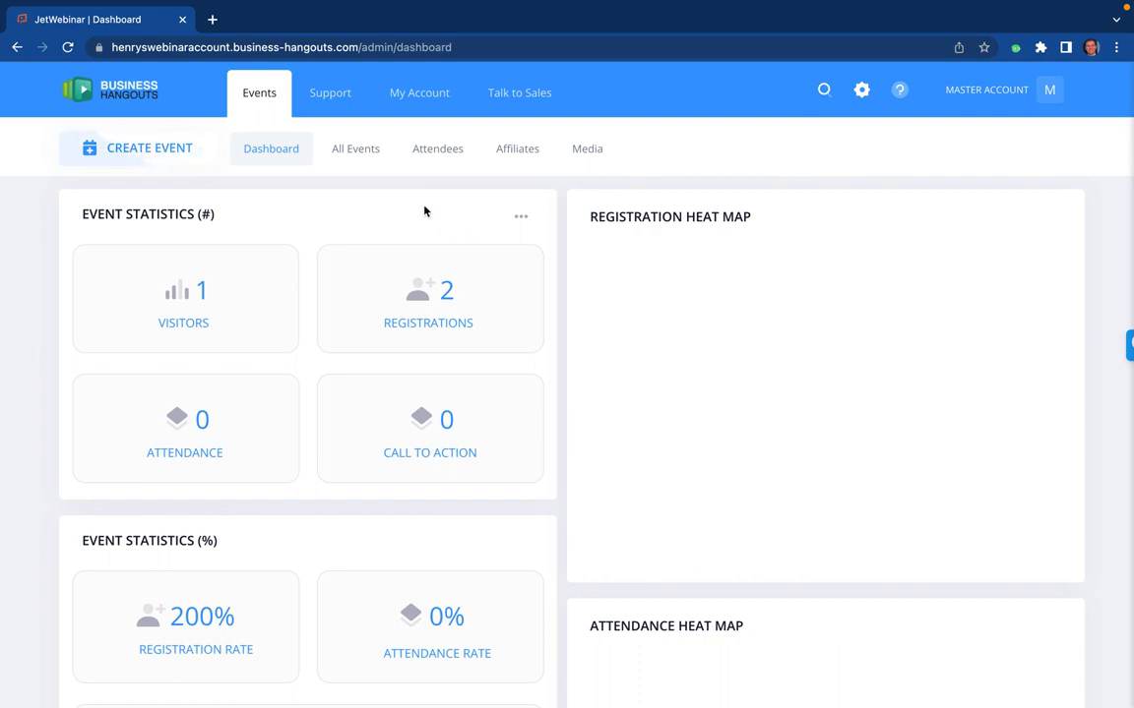
Create a new event of the live event type and title it "Live event test 2".
{"action": "left_click", "coordinate": [133, 148]}
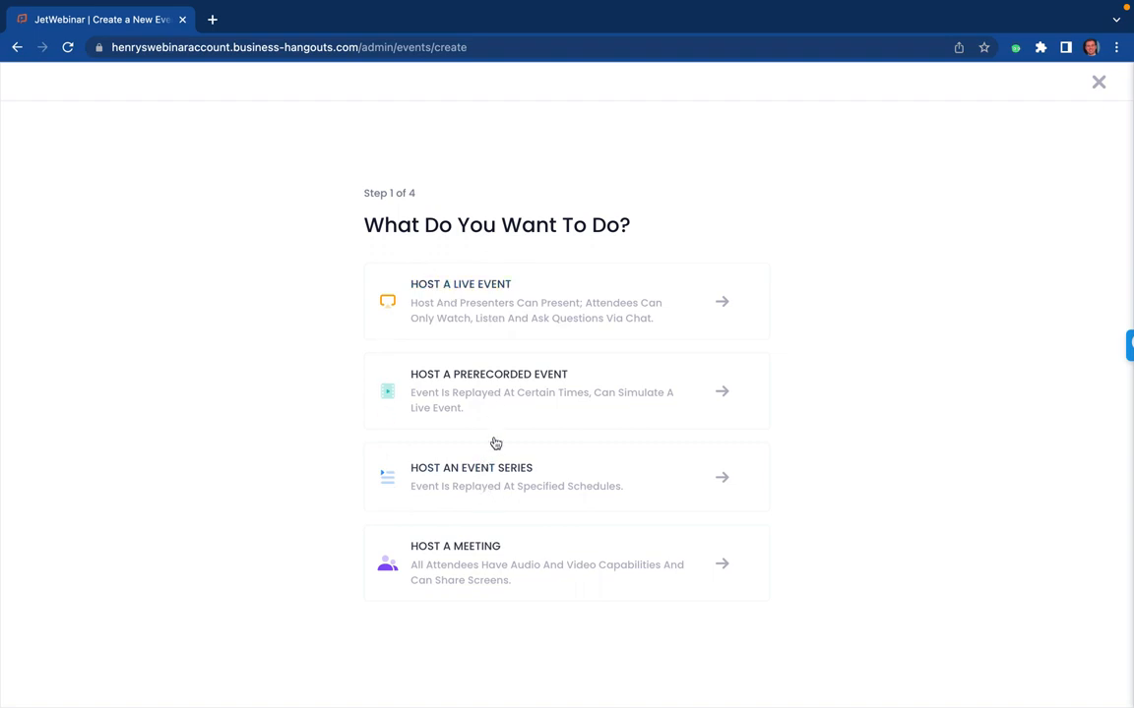
{"action": "left_click", "coordinate": [504, 299]}
{"action": "left_click", "coordinate": [501, 292]}
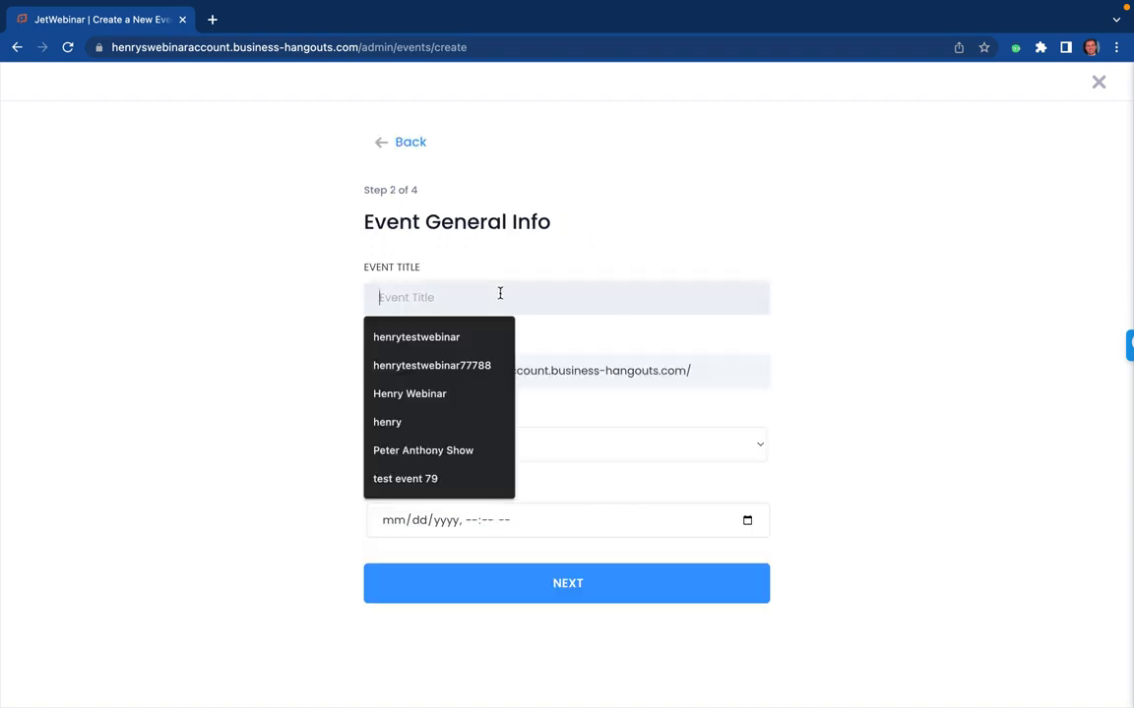
{"action": "type", "text": "Live e"}
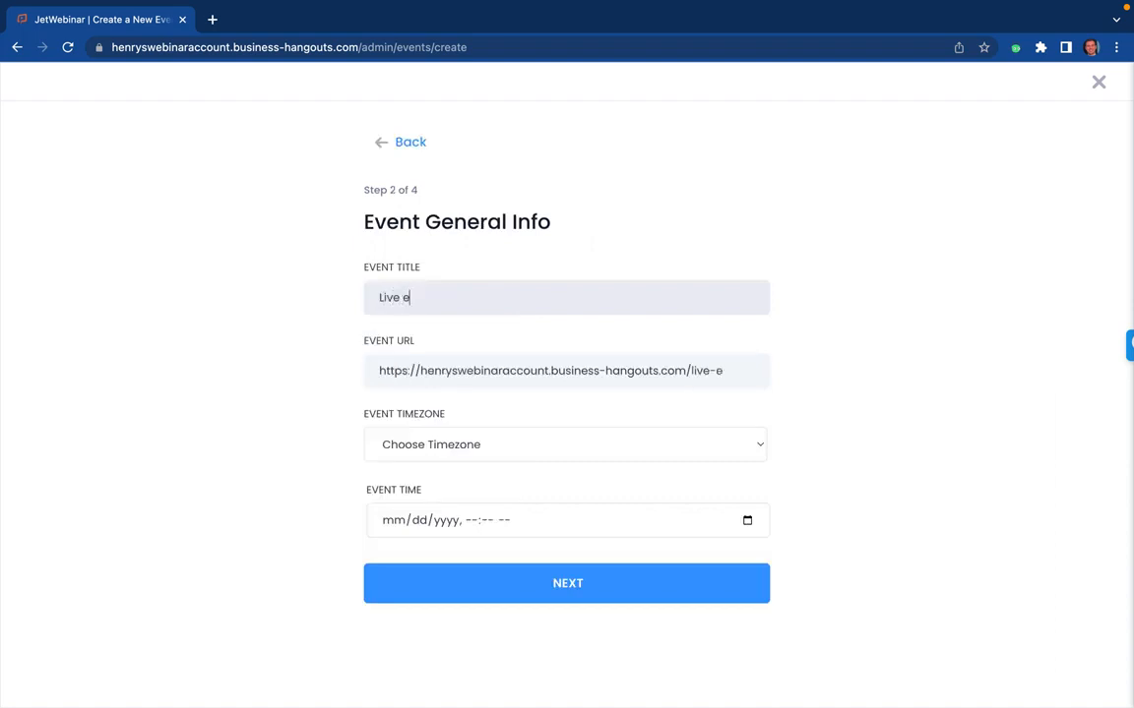
{"action": "type", "text": "vent test"}
{"action": "left_click_drag", "start_coordinate": [446, 371], "coordinate": [792, 373]}
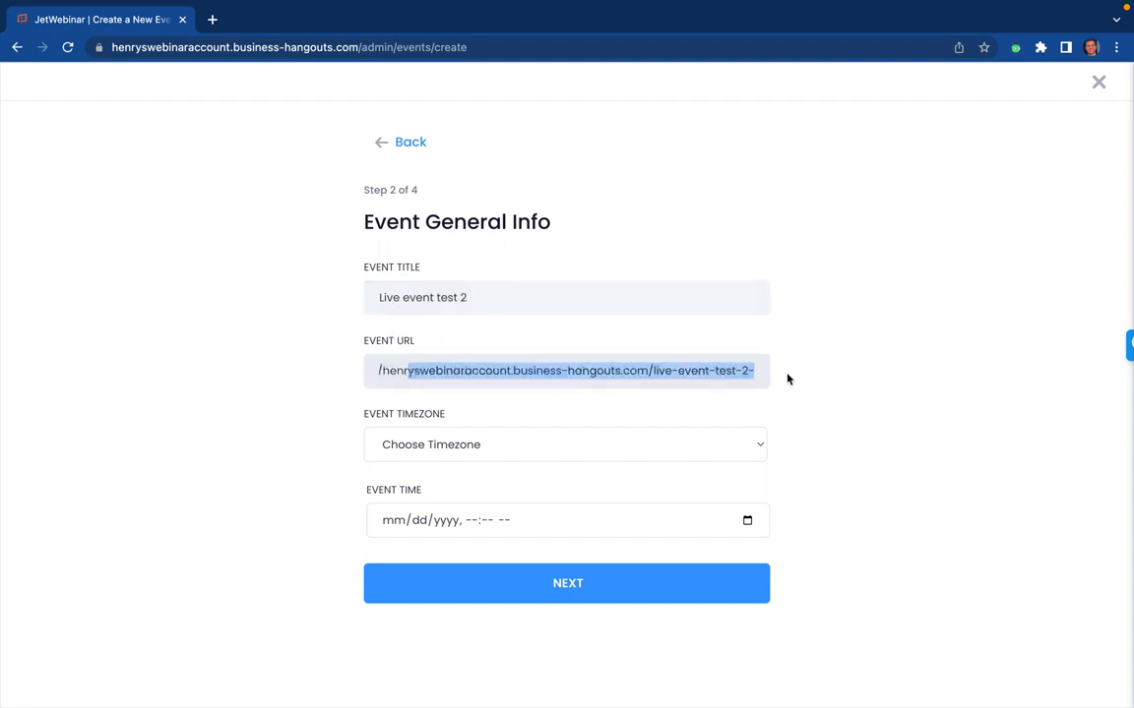
{"action": "left_click", "coordinate": [664, 372]}
{"action": "left_click_drag", "start_coordinate": [657, 372], "coordinate": [750, 368]}
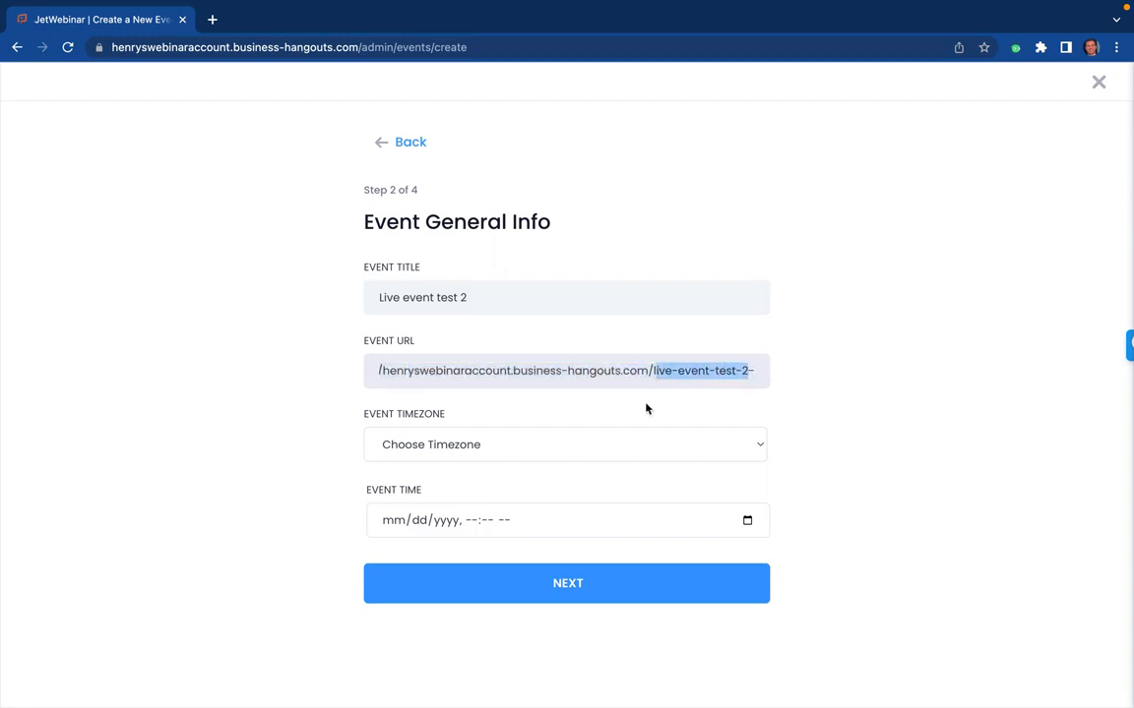
Set the event timezone to Central Time.
{"action": "left_click", "coordinate": [499, 448]}
{"action": "scroll", "coordinate": [534, 572], "scroll_direction": "down", "scroll_amount": 10}
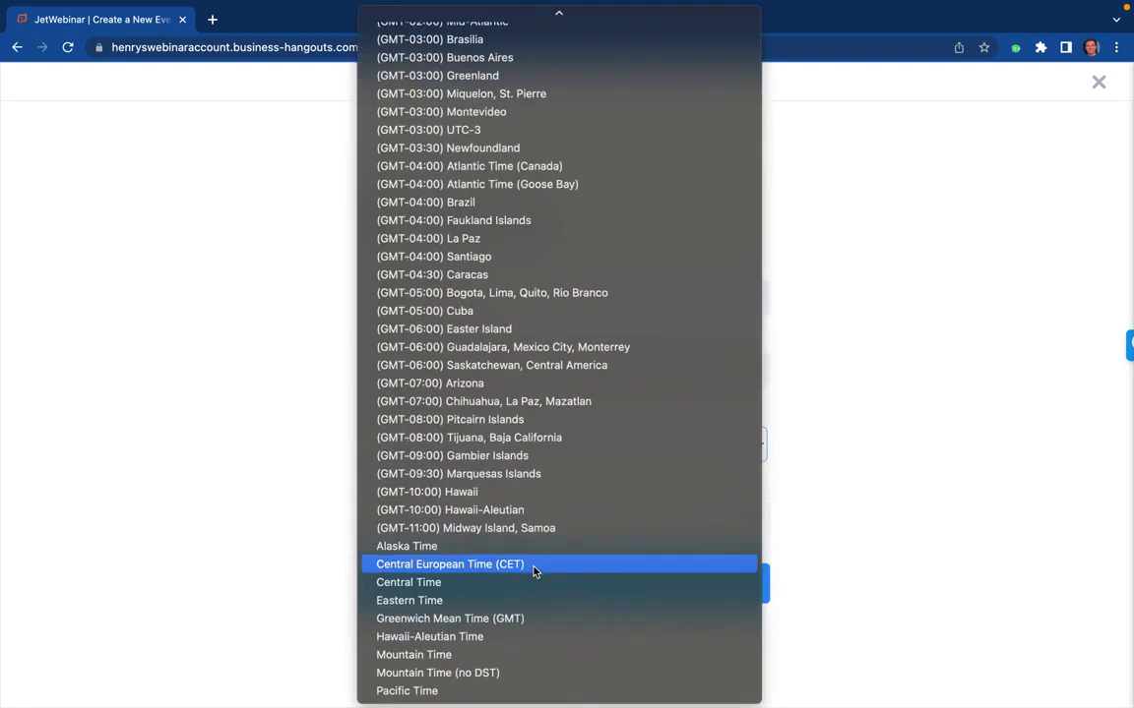
{"action": "left_click", "coordinate": [524, 585]}
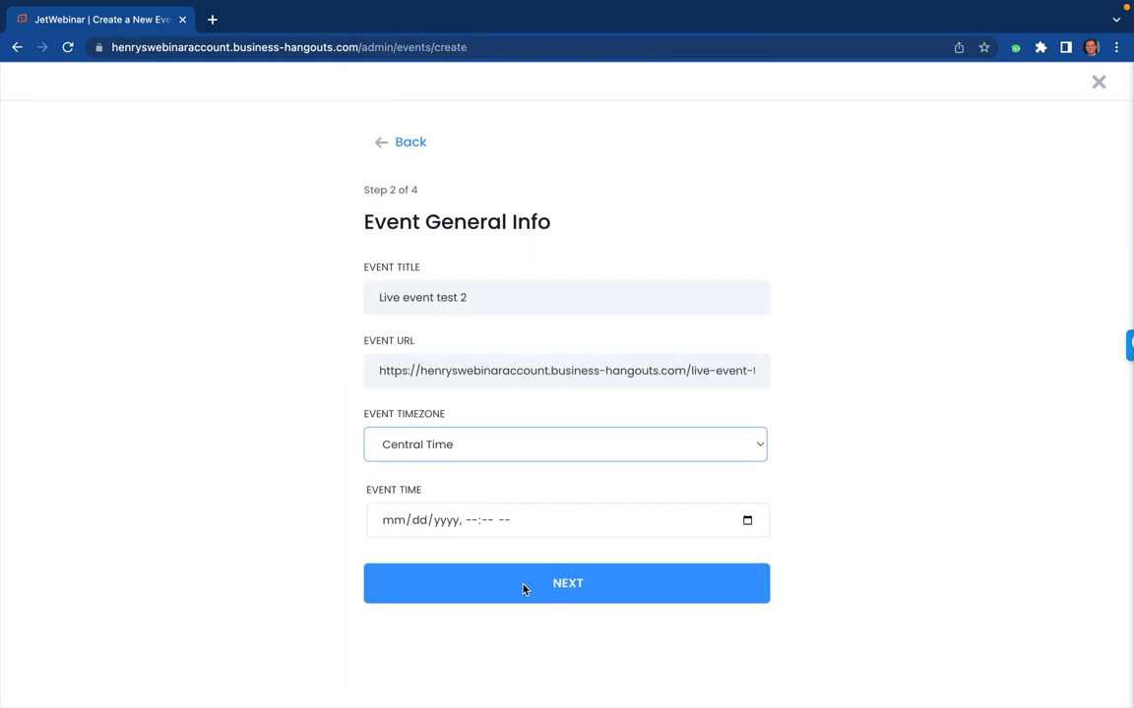
Schedule the event for 04/13/2022 at 05:00 PM and proceed to the registration page setup.
{"action": "left_click", "coordinate": [747, 521]}
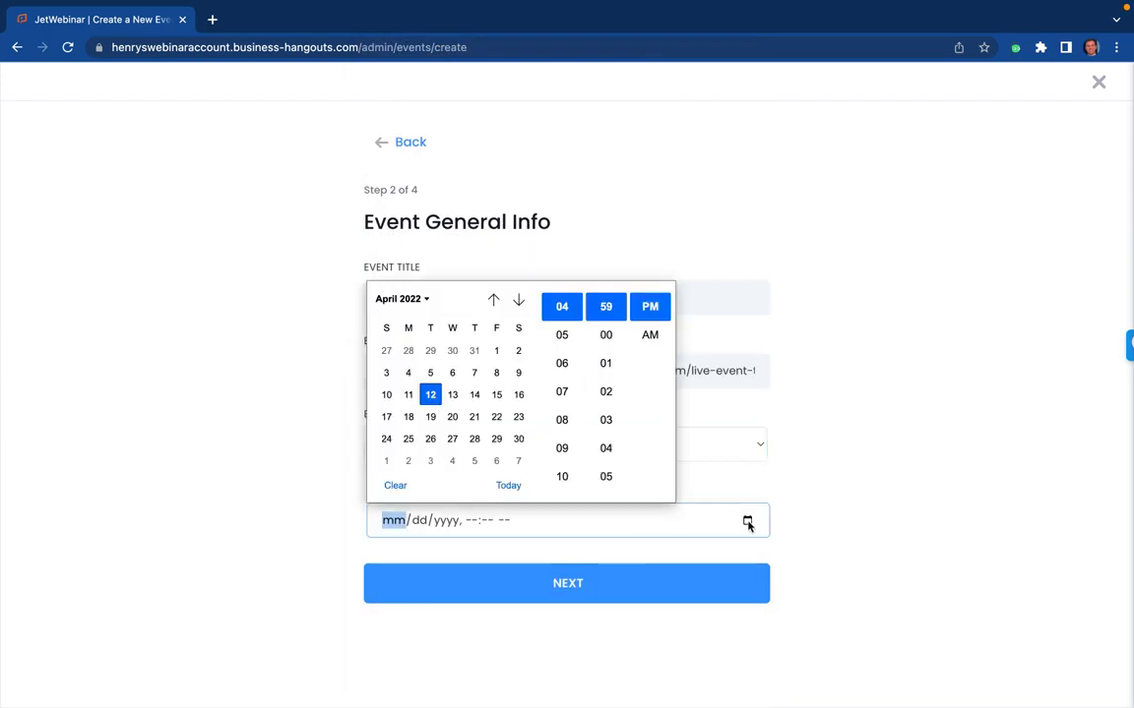
{"action": "left_click", "coordinate": [451, 394]}
{"action": "left_click", "coordinate": [561, 335]}
{"action": "left_click", "coordinate": [606, 336]}
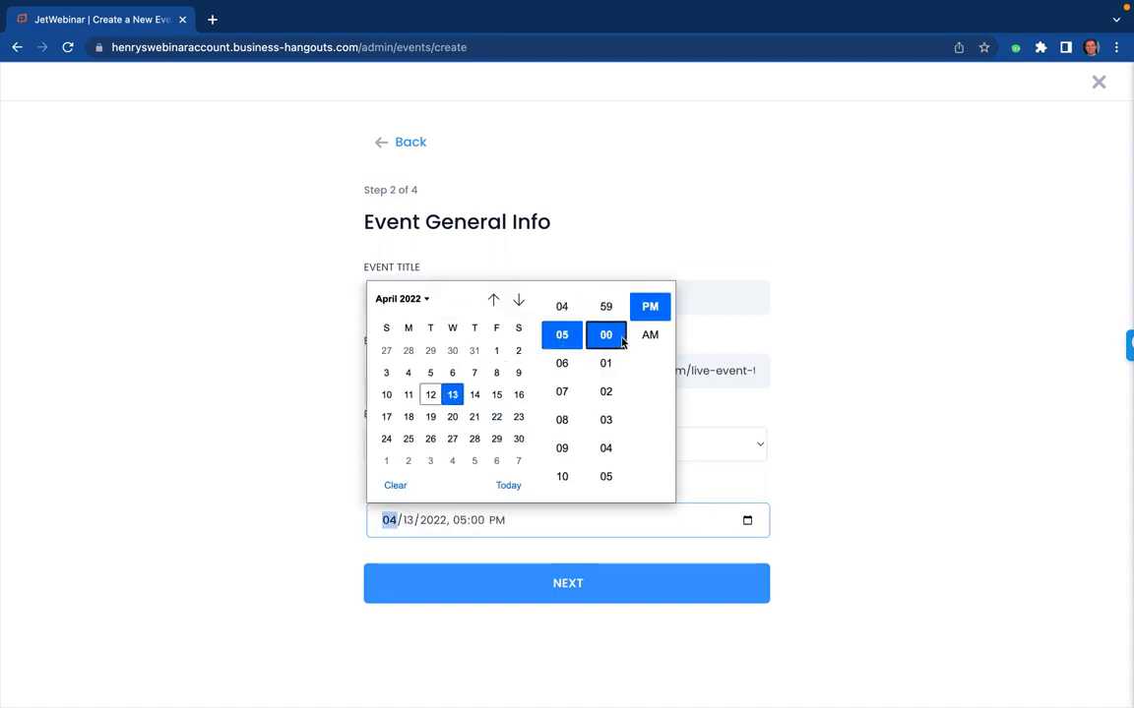
{"action": "left_click", "coordinate": [835, 405]}
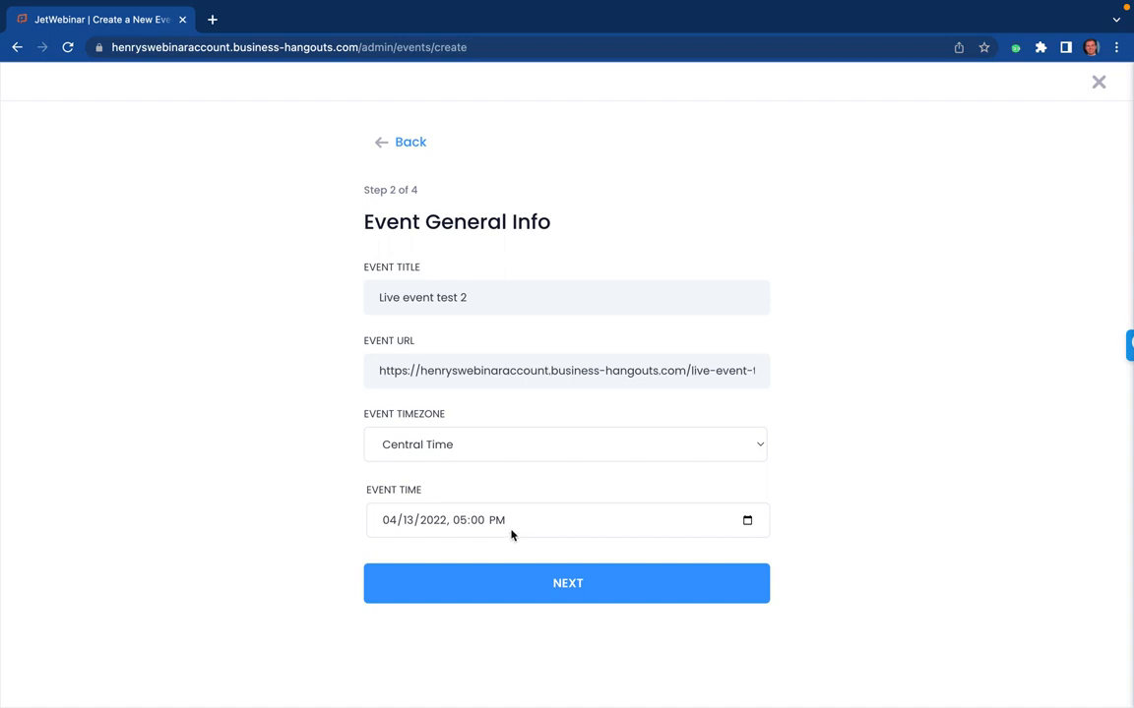
{"action": "left_click", "coordinate": [536, 593]}
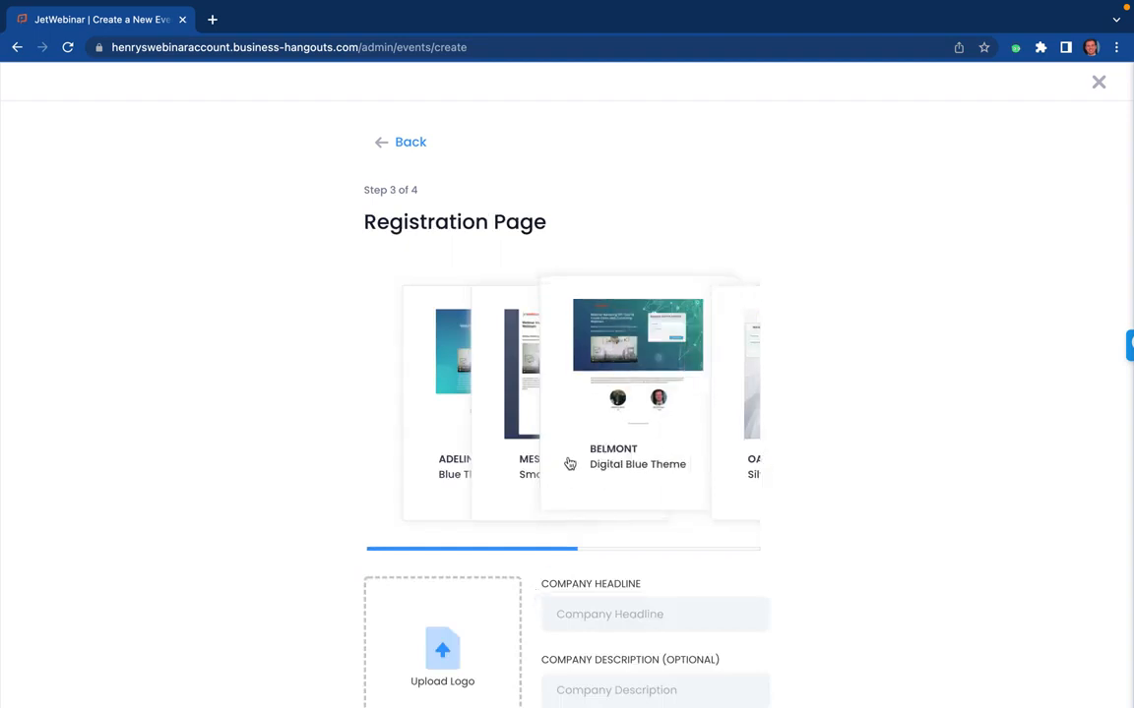
Choose the Oak theme for the registration page and enter "Live Event test" as the company headline, completing this setup stage.
{"action": "scroll", "coordinate": [570, 463], "scroll_direction": "right", "scroll_amount": 3}
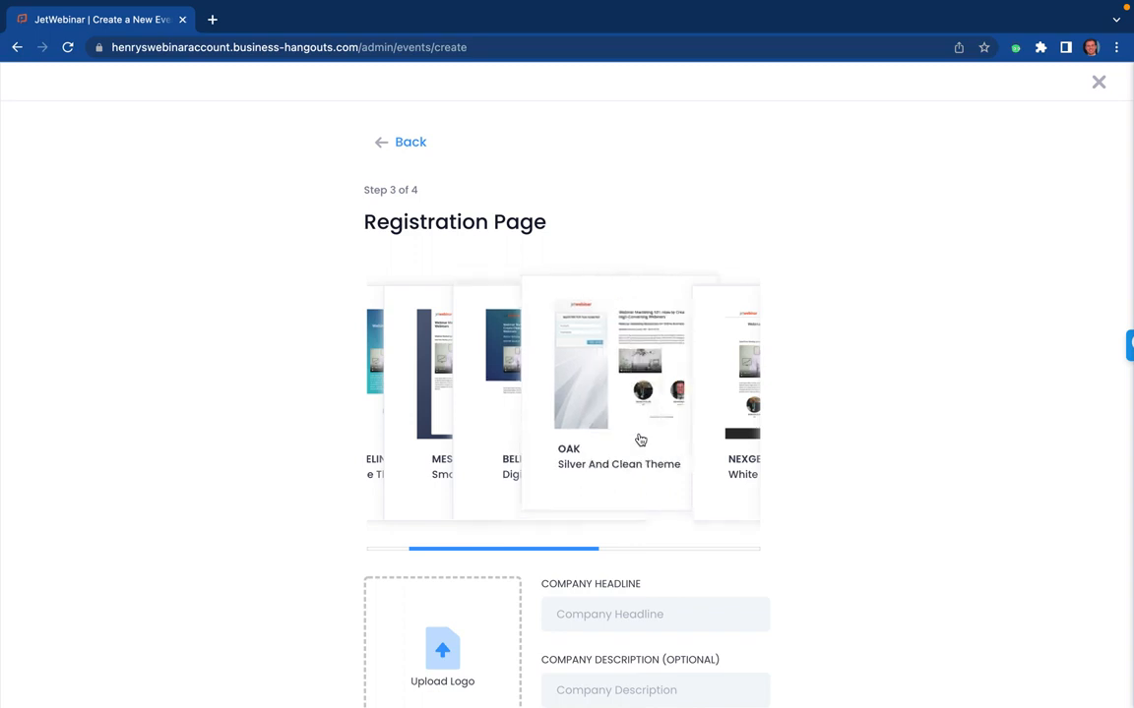
{"action": "left_click", "coordinate": [594, 367]}
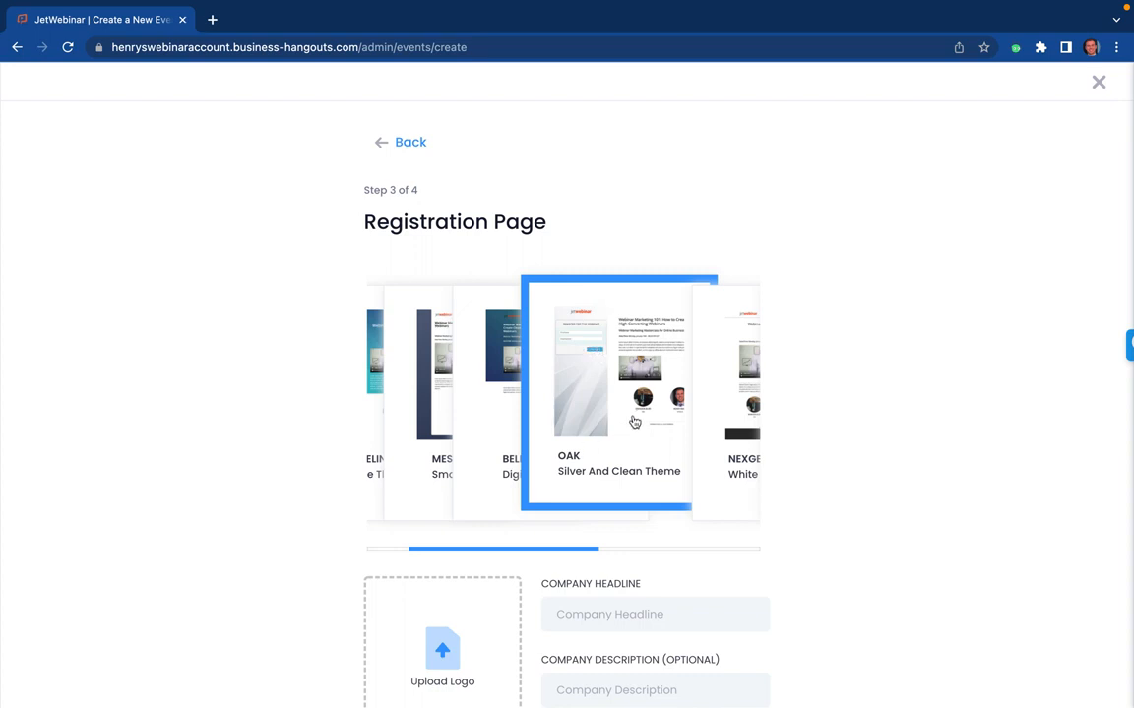
{"action": "scroll", "coordinate": [635, 422], "scroll_direction": "down", "scroll_amount": 3}
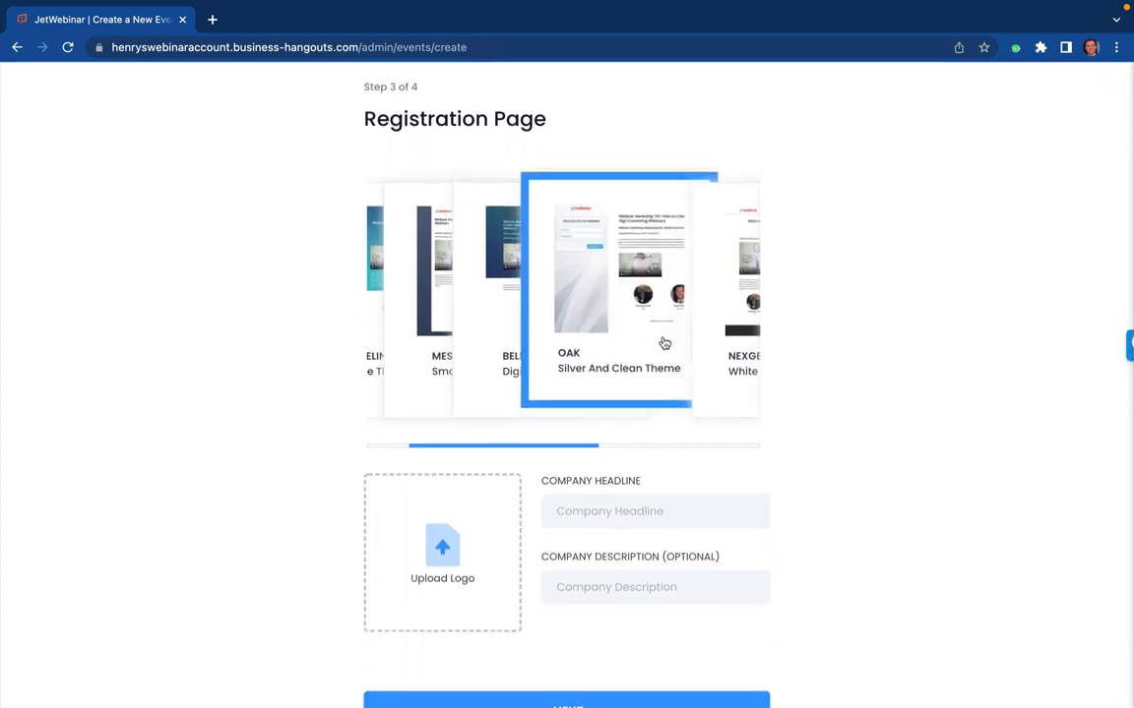
{"action": "left_click", "coordinate": [676, 512]}
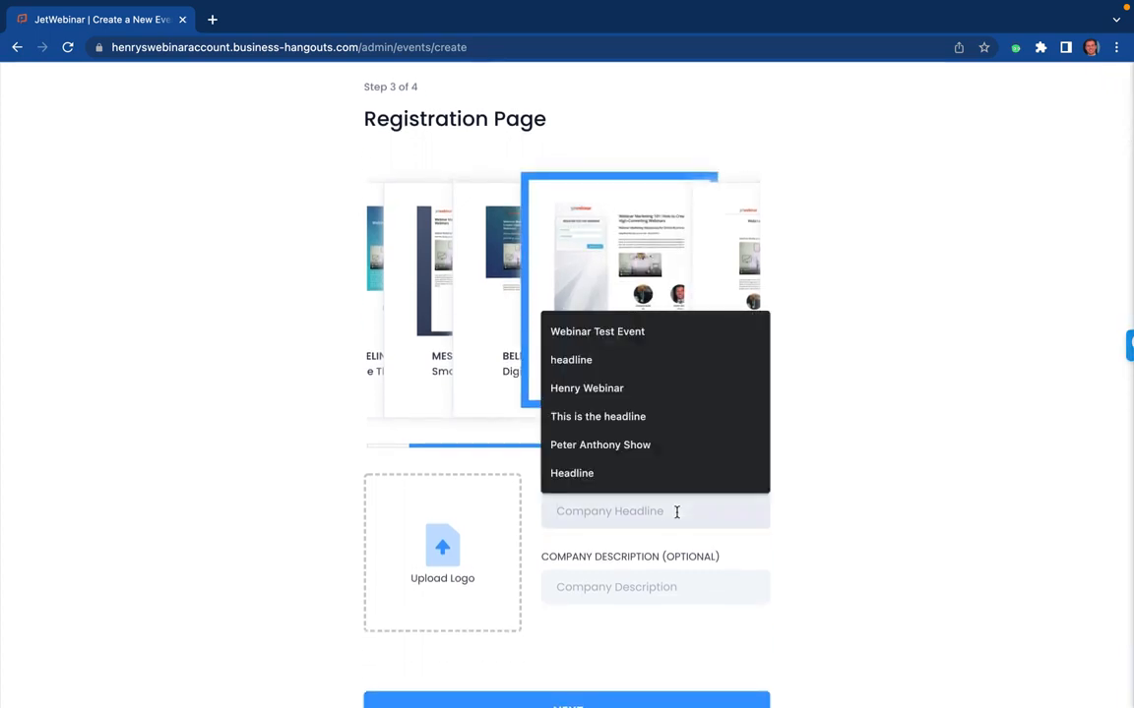
{"action": "type", "text": "Live Event test"}
{"action": "left_click", "coordinate": [843, 532]}
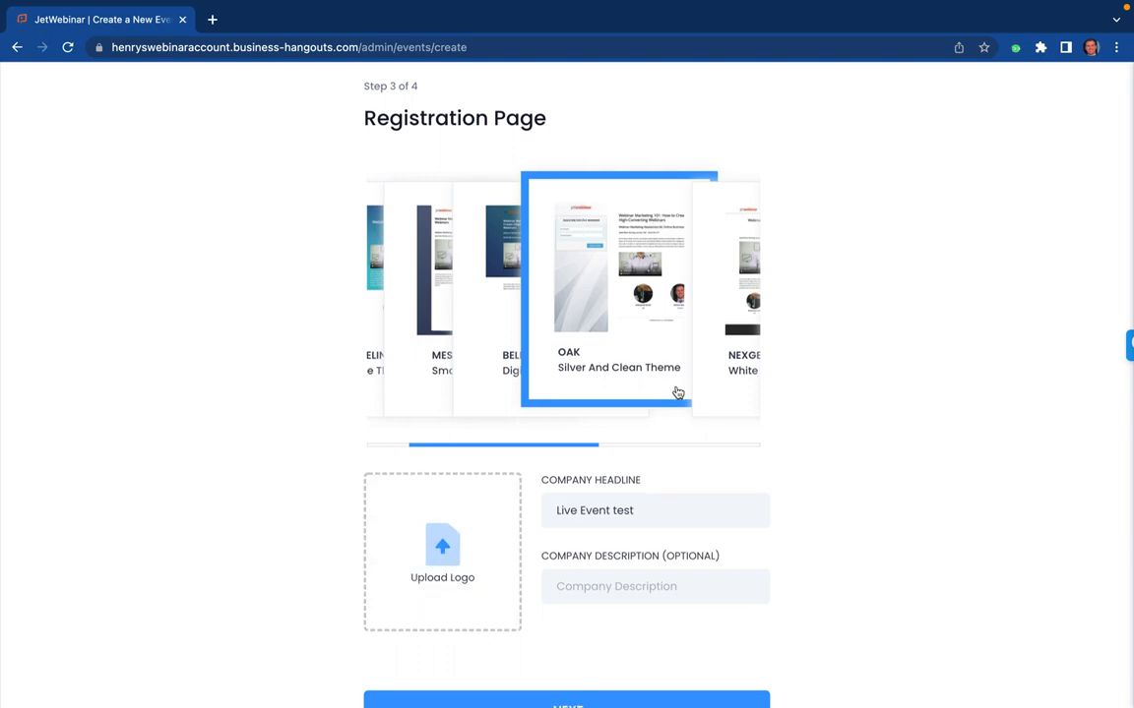
{"action": "scroll", "coordinate": [669, 463], "scroll_direction": "down", "scroll_amount": 3}
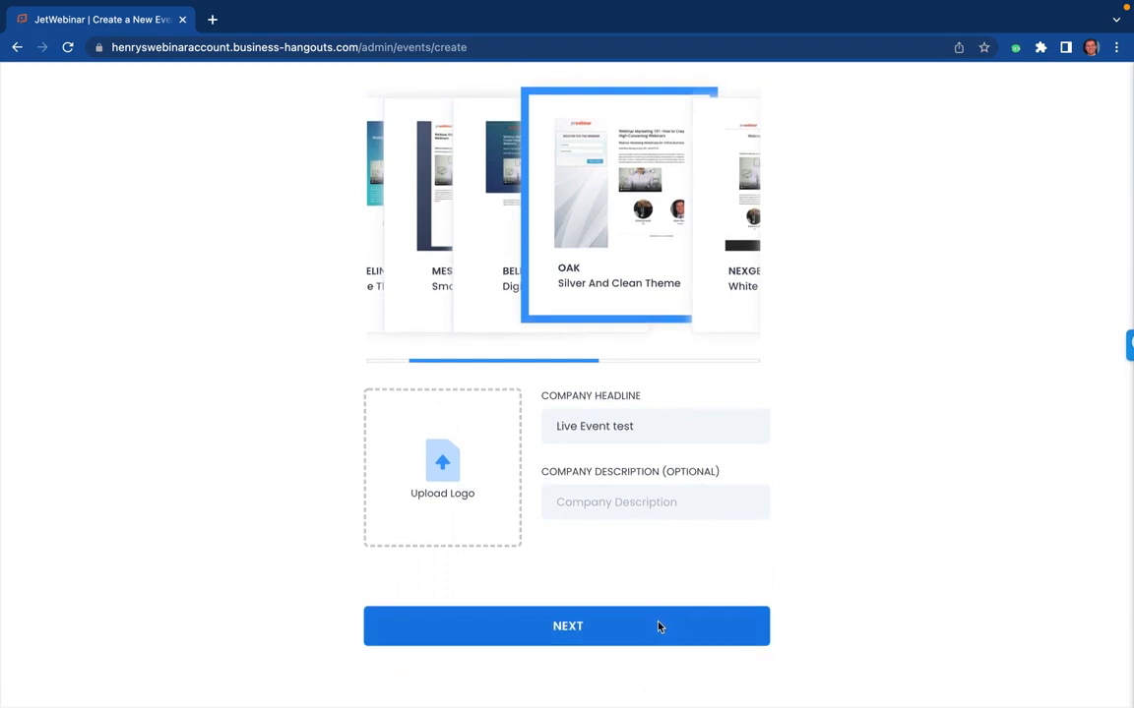
{"action": "left_click", "coordinate": [659, 627]}
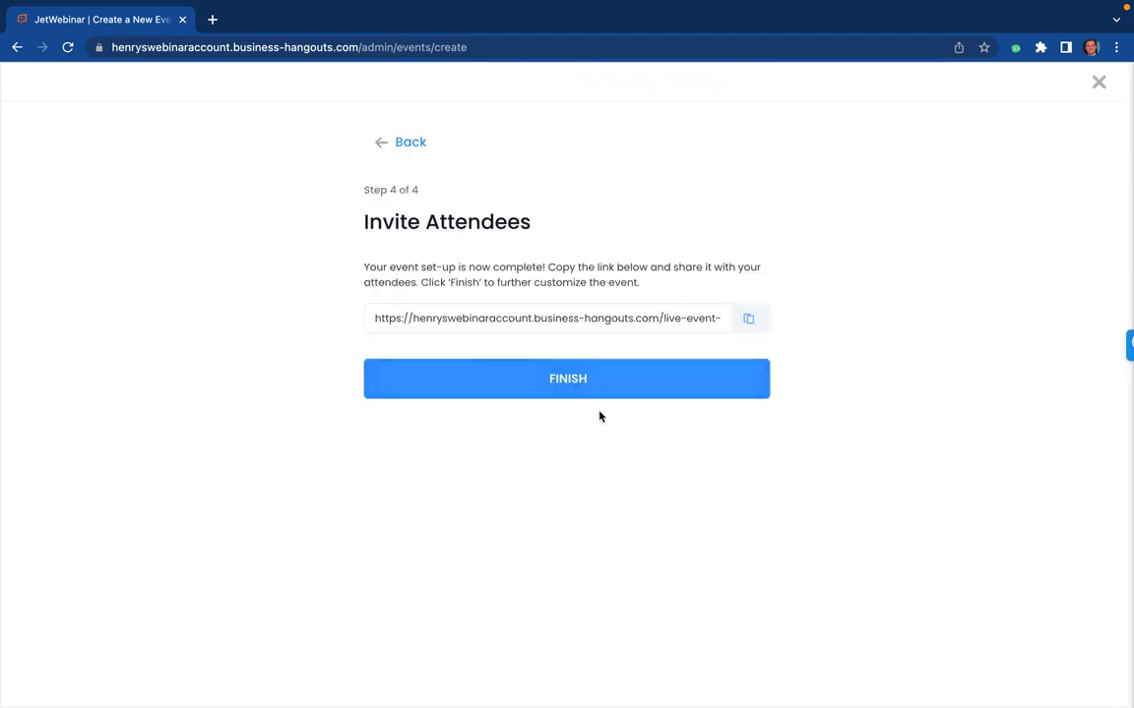
Copy the event link for attendees and finish the event setup.
{"action": "left_click", "coordinate": [748, 320]}
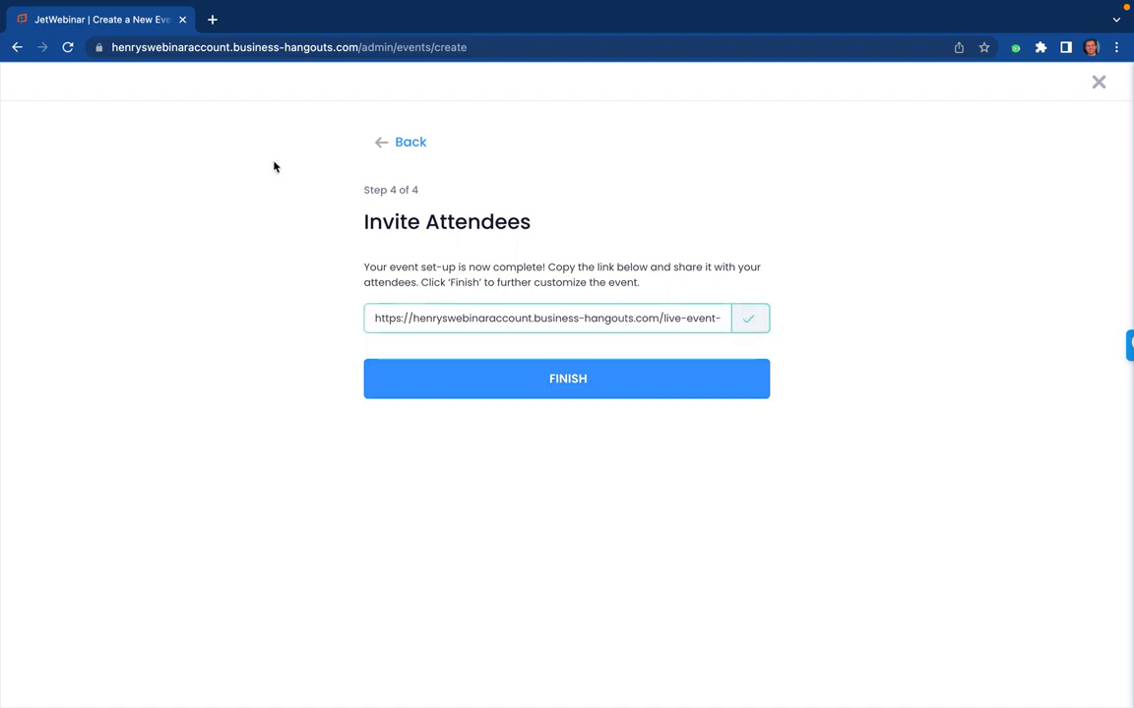
{"action": "left_click", "coordinate": [604, 379]}
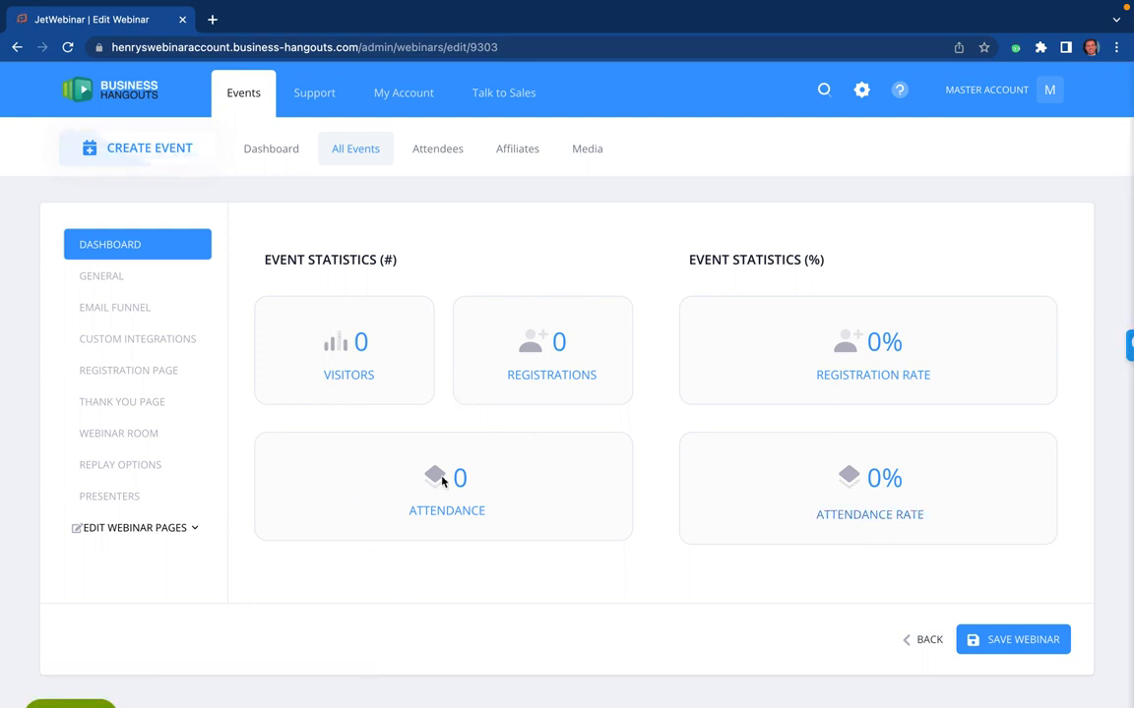
Set the event cost to Paid Webinar in the event's general settings.
{"action": "left_click", "coordinate": [132, 278]}
{"action": "scroll", "coordinate": [550, 397], "scroll_direction": "down", "scroll_amount": 1}
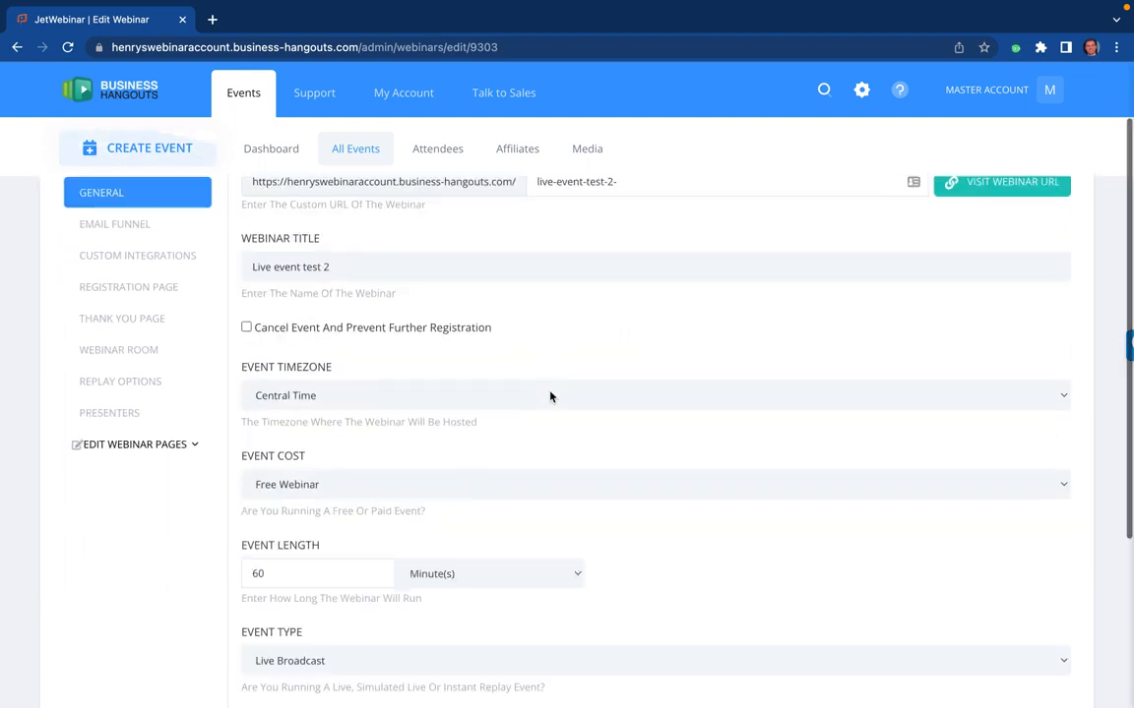
{"action": "scroll", "coordinate": [472, 419], "scroll_direction": "down", "scroll_amount": 1}
{"action": "scroll", "coordinate": [412, 440], "scroll_direction": "up", "scroll_amount": 1}
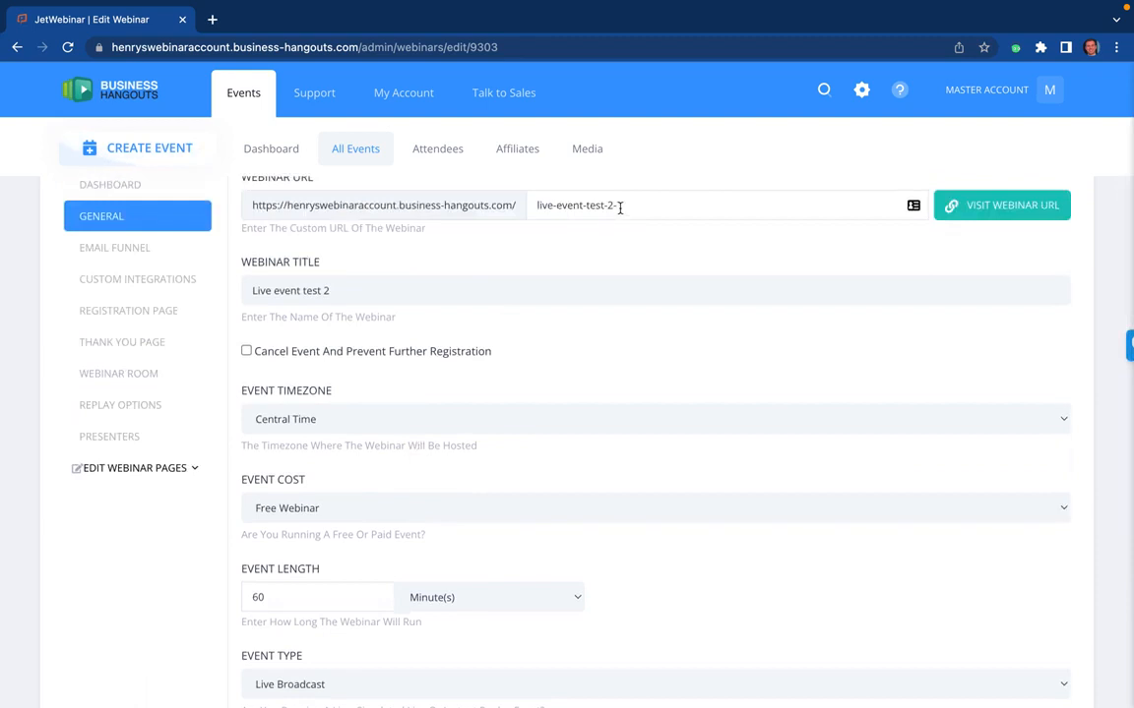
{"action": "left_click_drag", "start_coordinate": [620, 208], "coordinate": [536, 206]}
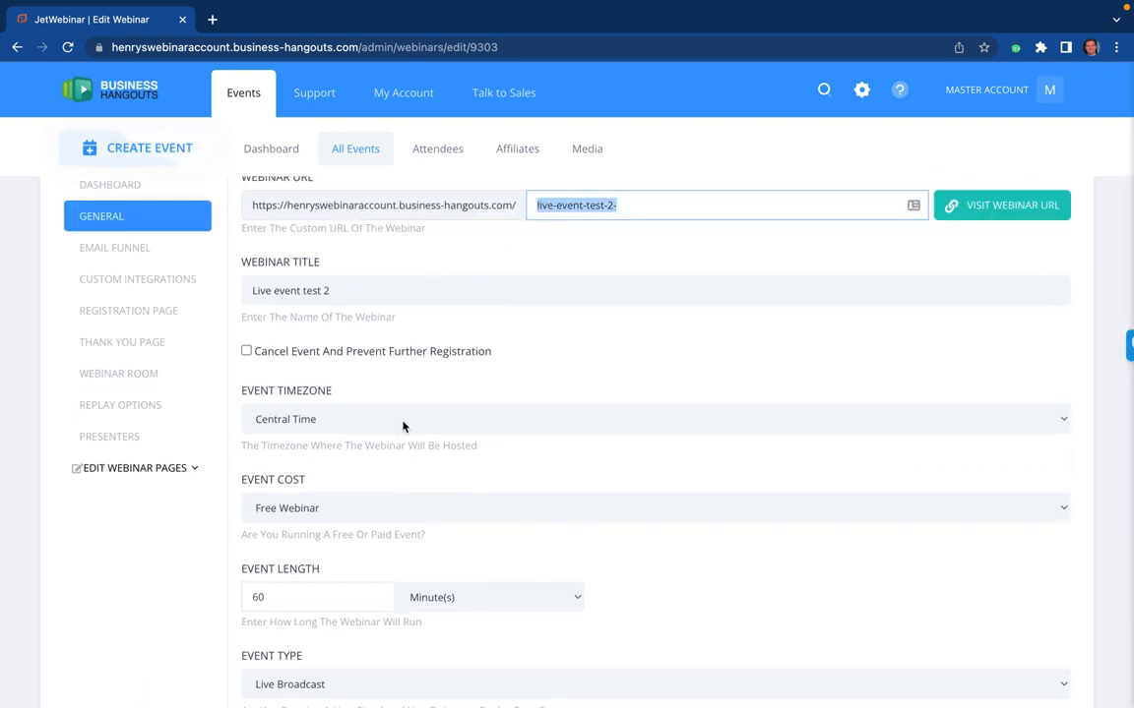
{"action": "scroll", "coordinate": [405, 425], "scroll_direction": "down", "scroll_amount": 2}
{"action": "left_click", "coordinate": [370, 385]}
{"action": "left_click", "coordinate": [367, 403]}
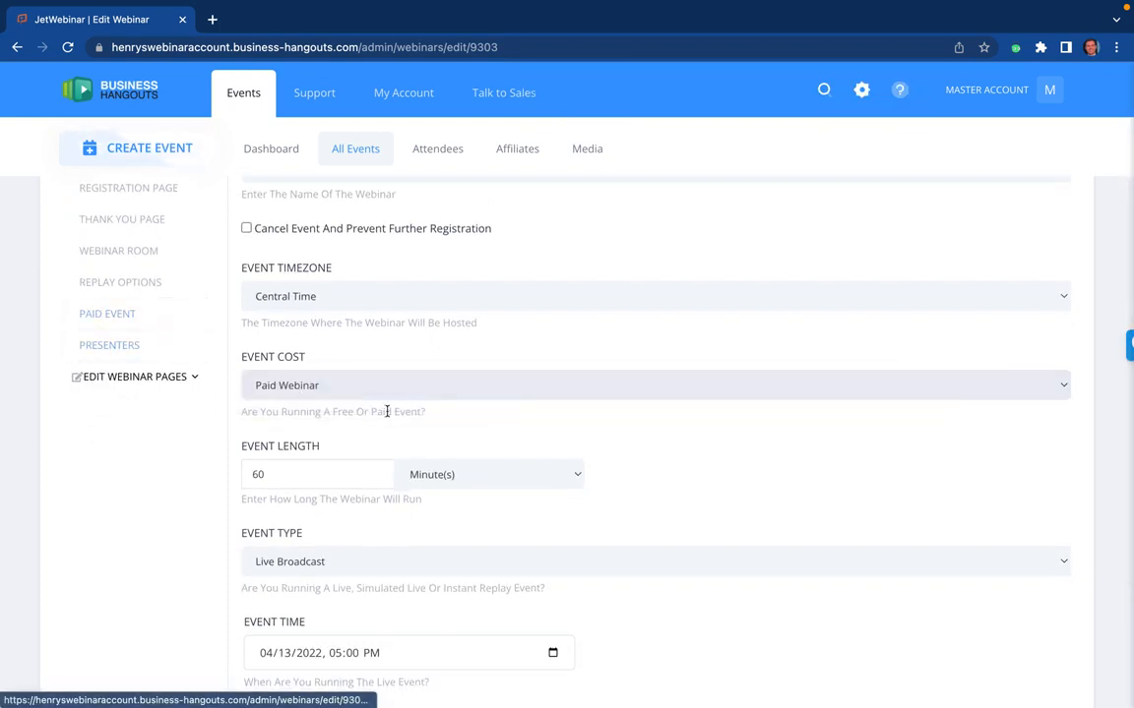
View the event type choices in the event's general settings.
{"action": "scroll", "coordinate": [387, 404], "scroll_direction": "down", "scroll_amount": 2}
{"action": "left_click", "coordinate": [372, 447]}
{"action": "left_click", "coordinate": [328, 591]}
{"action": "scroll", "coordinate": [512, 473], "scroll_direction": "up", "scroll_amount": 5}
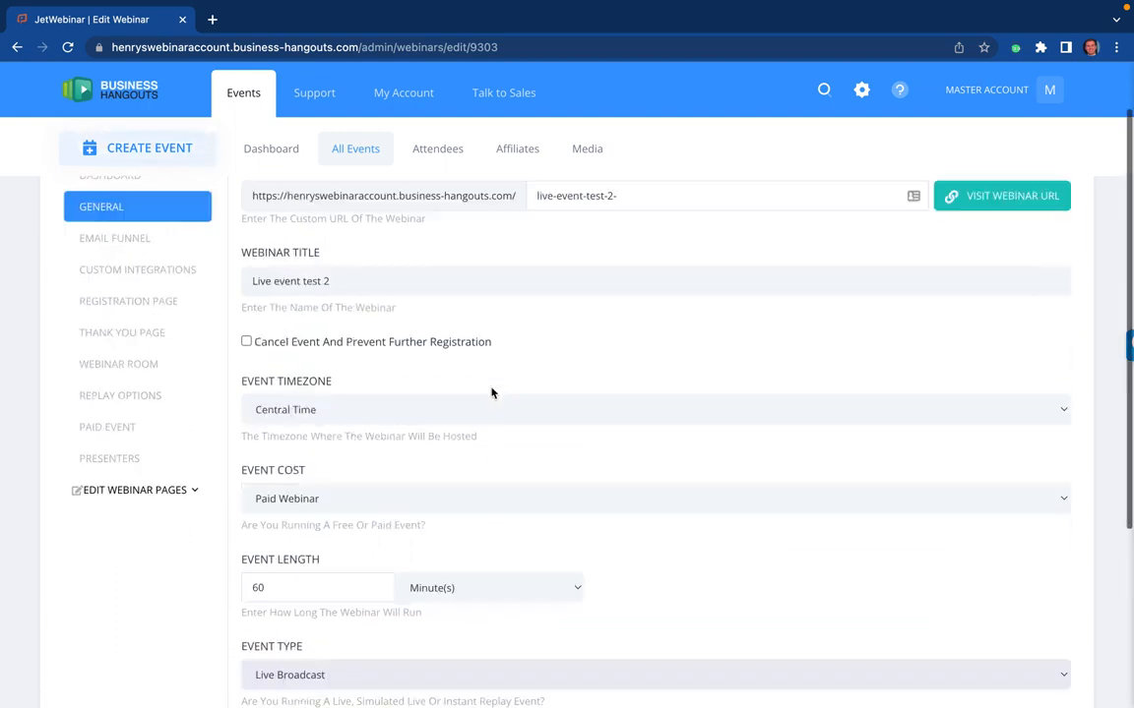
Look through the email funnel's confirmation, reminder, followup, did-not-attend and early-abandon email settings.
{"action": "left_click", "coordinate": [141, 310]}
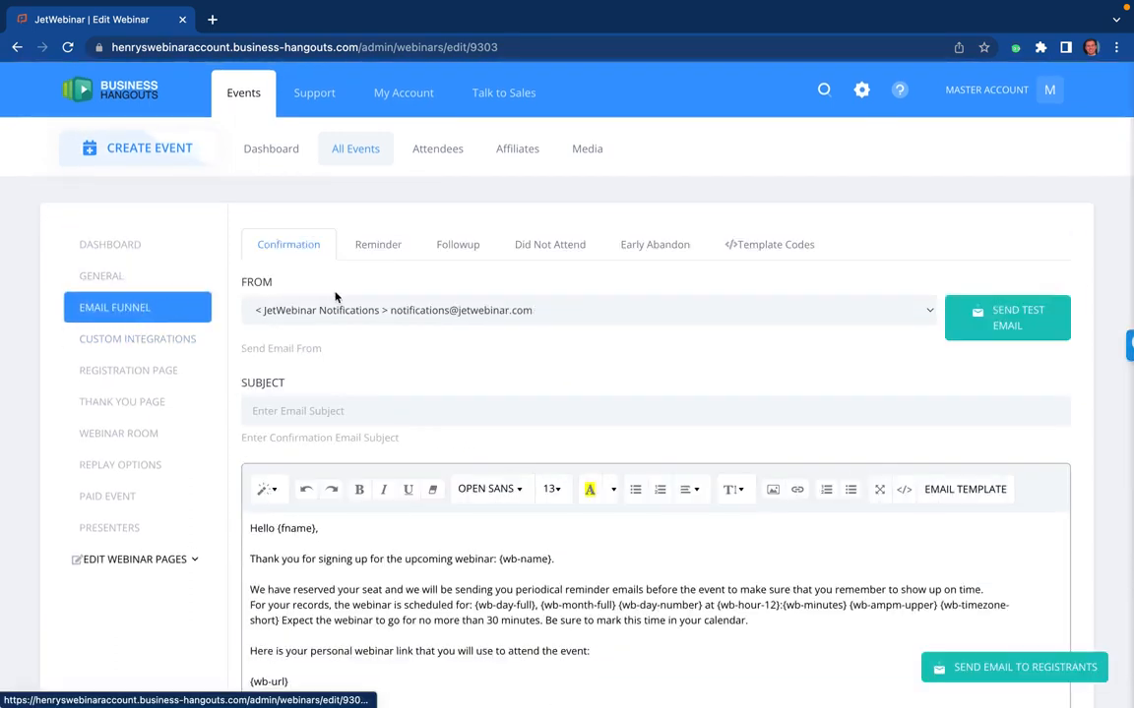
{"action": "left_click", "coordinate": [382, 245]}
{"action": "left_click", "coordinate": [459, 256]}
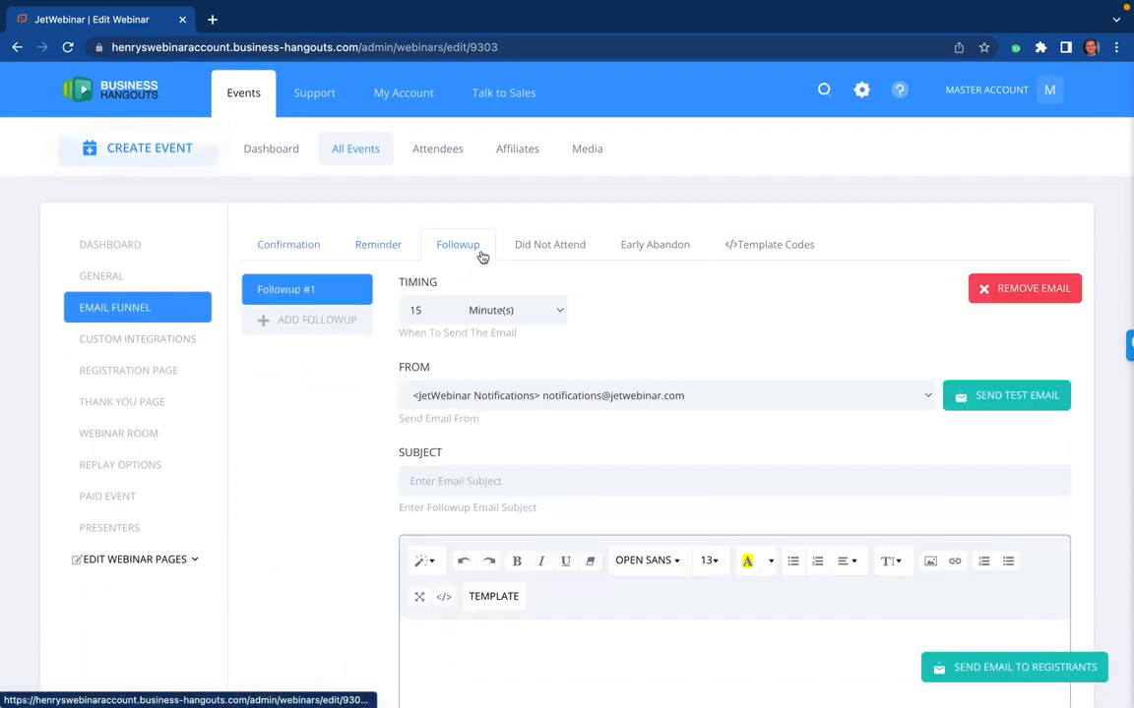
{"action": "left_click", "coordinate": [559, 248]}
{"action": "left_click", "coordinate": [665, 245]}
Insert the Reminder Email #1 template into the body of the Followup #1 email and check its text.
{"action": "left_click", "coordinate": [469, 245]}
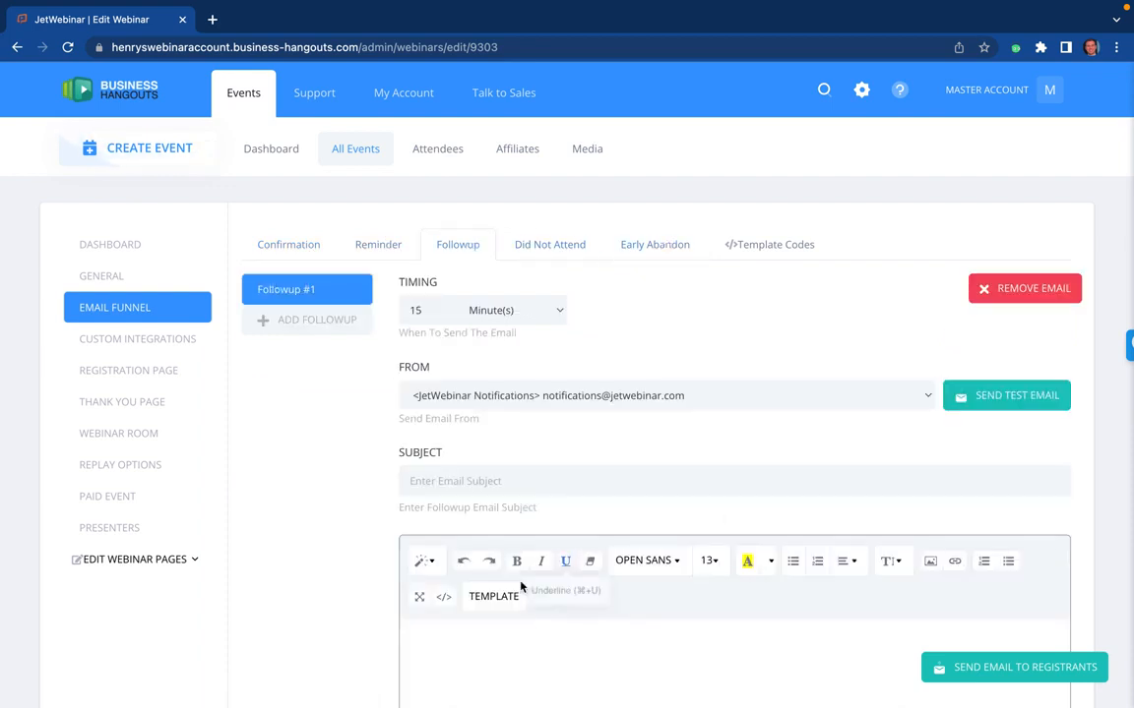
{"action": "left_click", "coordinate": [493, 596]}
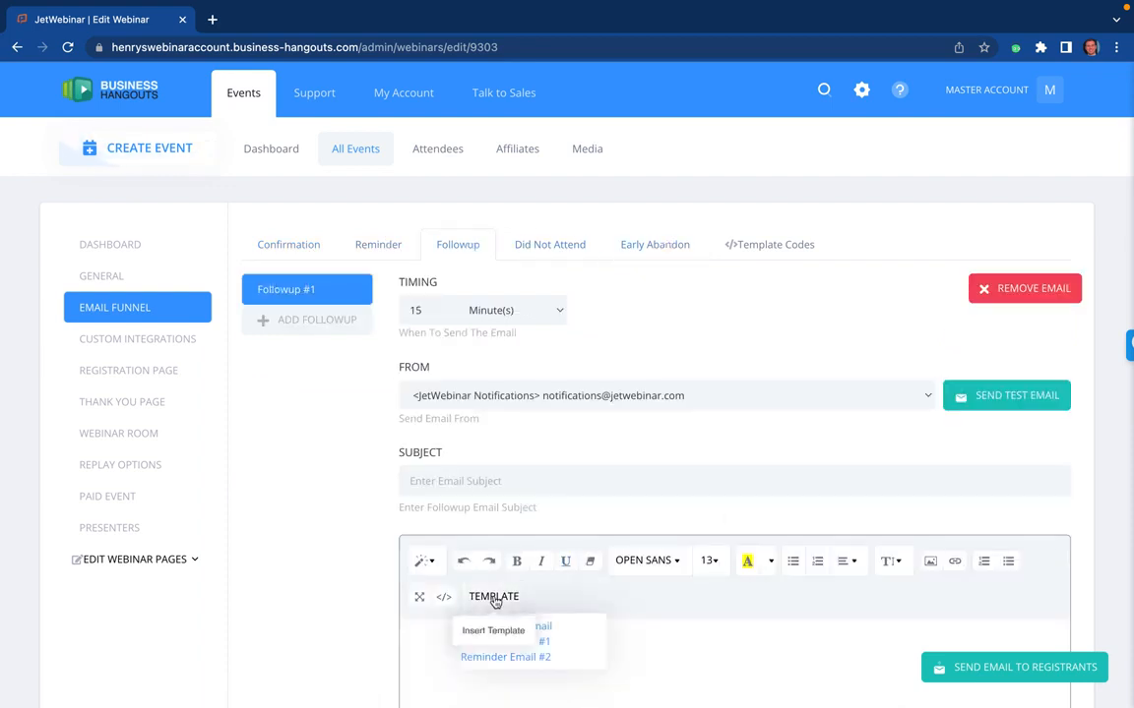
{"action": "left_click", "coordinate": [536, 643]}
{"action": "scroll", "coordinate": [633, 629], "scroll_direction": "down", "scroll_amount": 2}
{"action": "scroll", "coordinate": [633, 630], "scroll_direction": "down", "scroll_amount": 5}
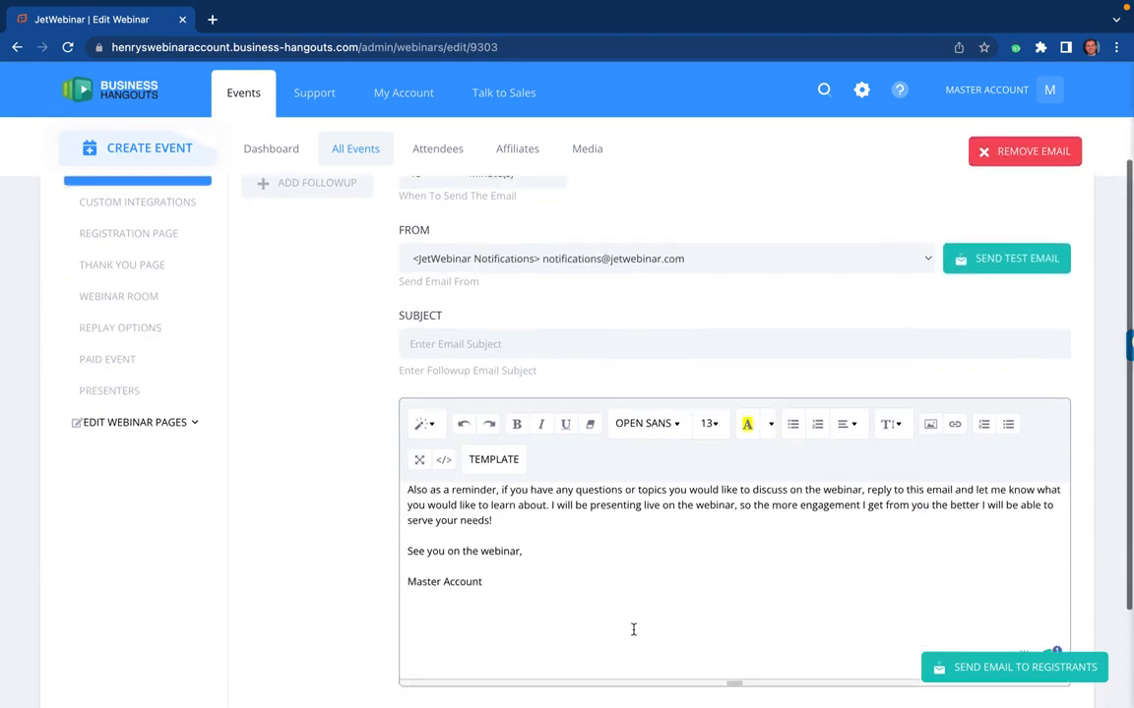
Add a second followup email to the funnel and switch between Followup #1 and Followup #2.
{"action": "scroll", "coordinate": [633, 630], "scroll_direction": "up", "scroll_amount": 2}
{"action": "scroll", "coordinate": [633, 630], "scroll_direction": "up", "scroll_amount": 3}
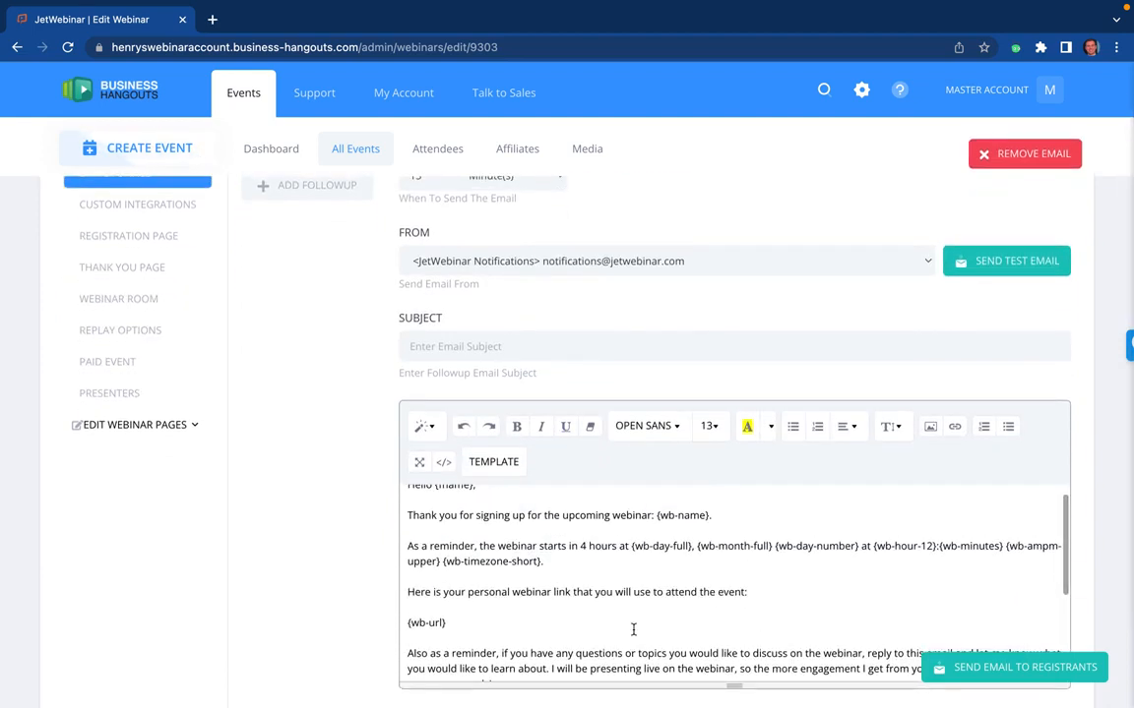
{"action": "scroll", "coordinate": [633, 629], "scroll_direction": "up", "scroll_amount": 4}
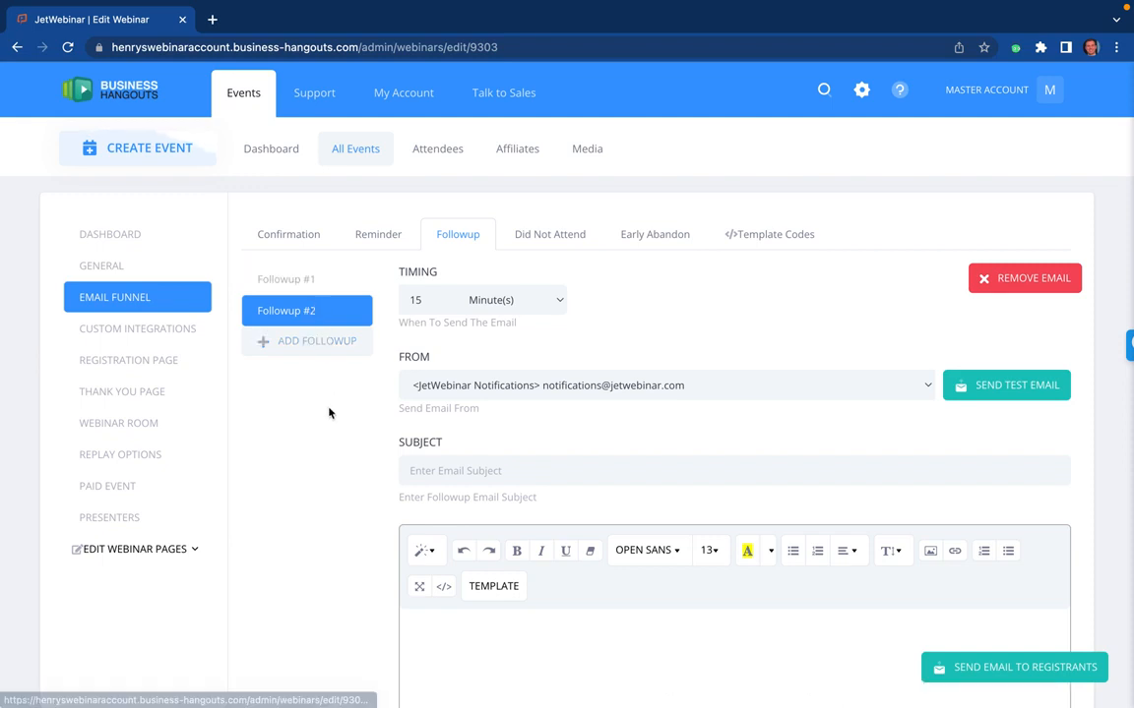
{"action": "left_click", "coordinate": [303, 278]}
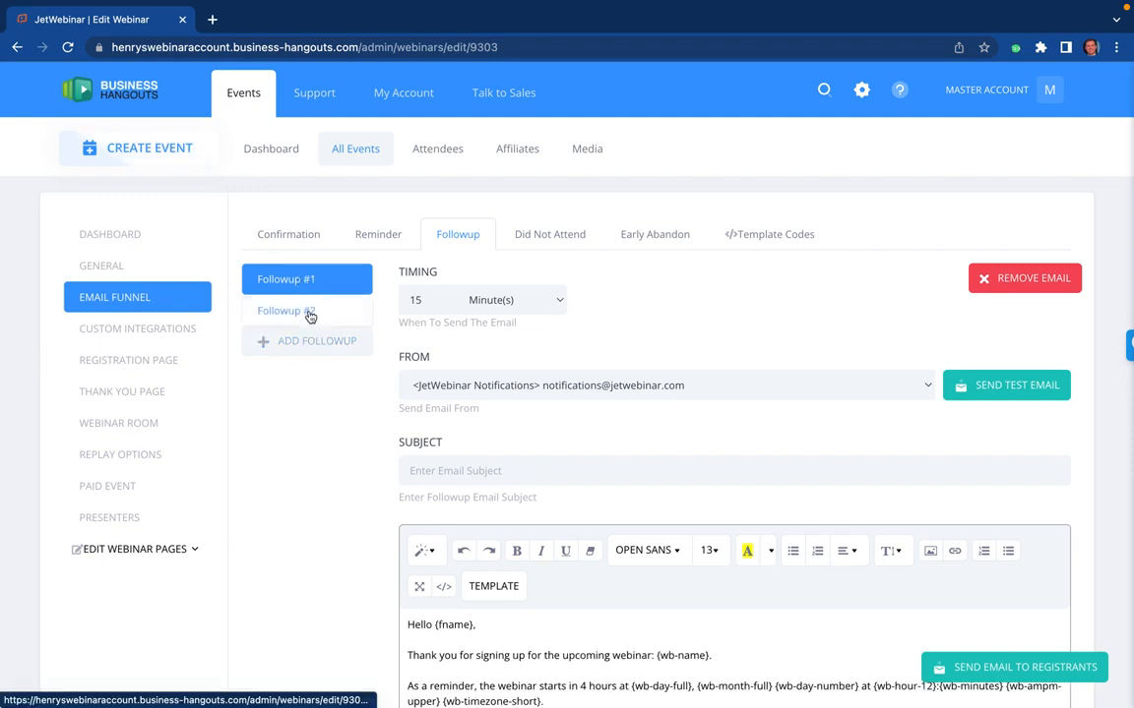
{"action": "left_click", "coordinate": [309, 313]}
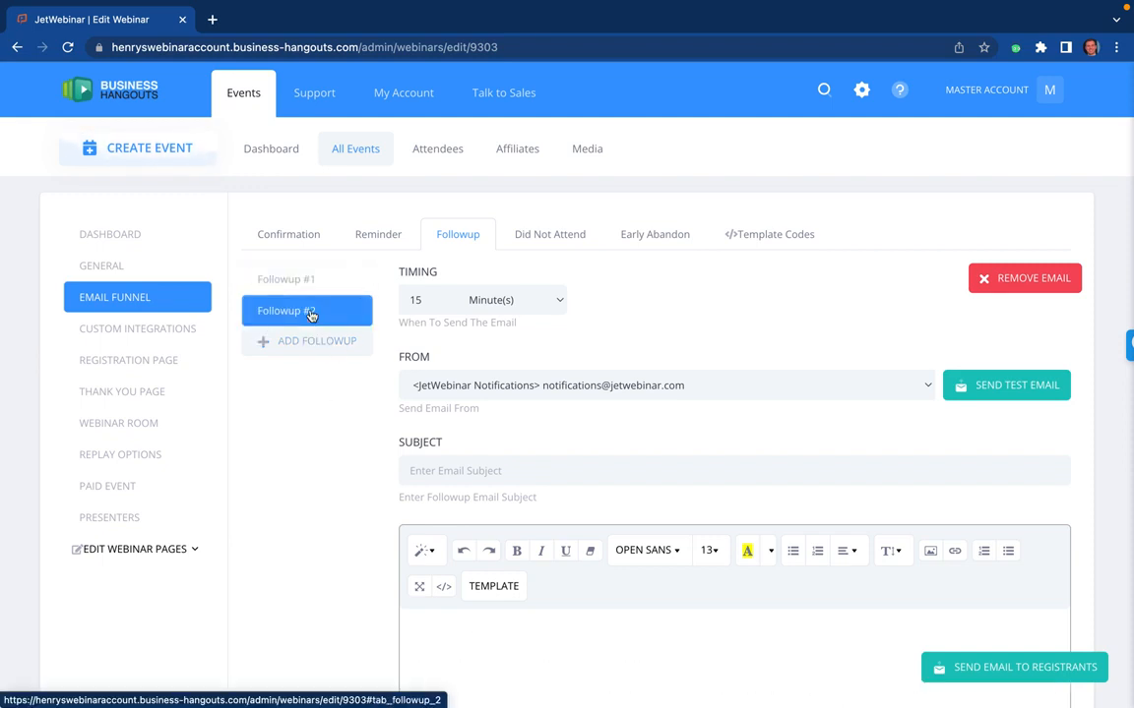
Look through the event's custom integration settings, including the third-party integration choices.
{"action": "left_click", "coordinate": [162, 328]}
{"action": "scroll", "coordinate": [509, 385], "scroll_direction": "down", "scroll_amount": 4}
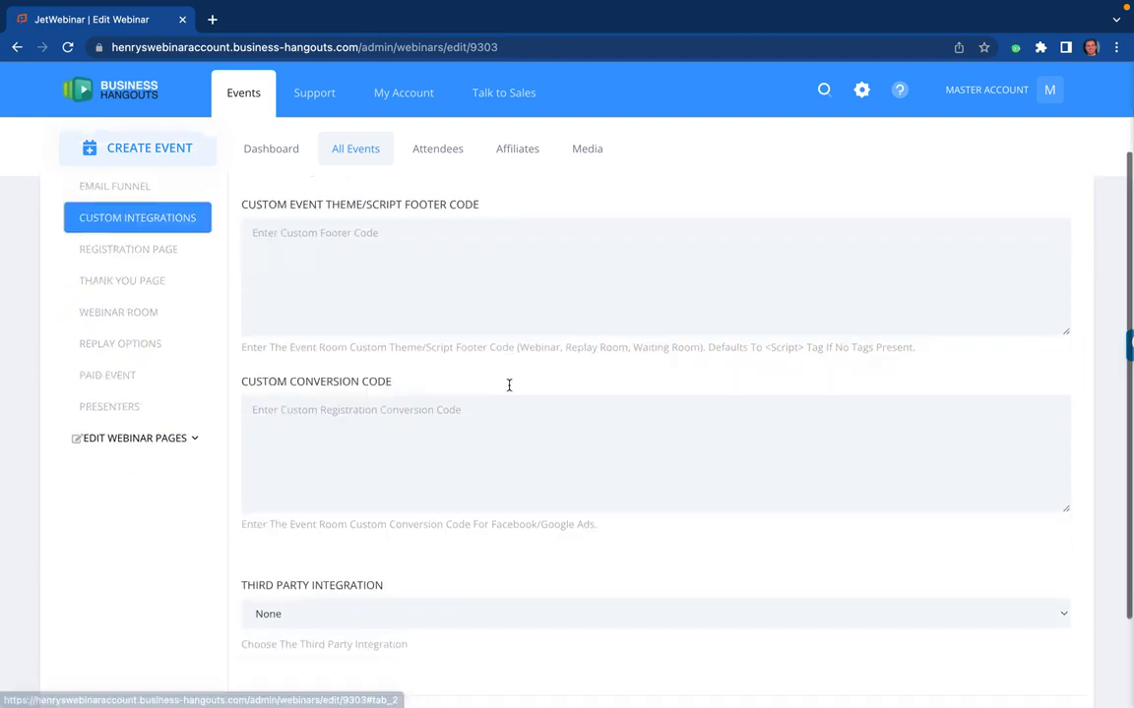
{"action": "left_click", "coordinate": [496, 540]}
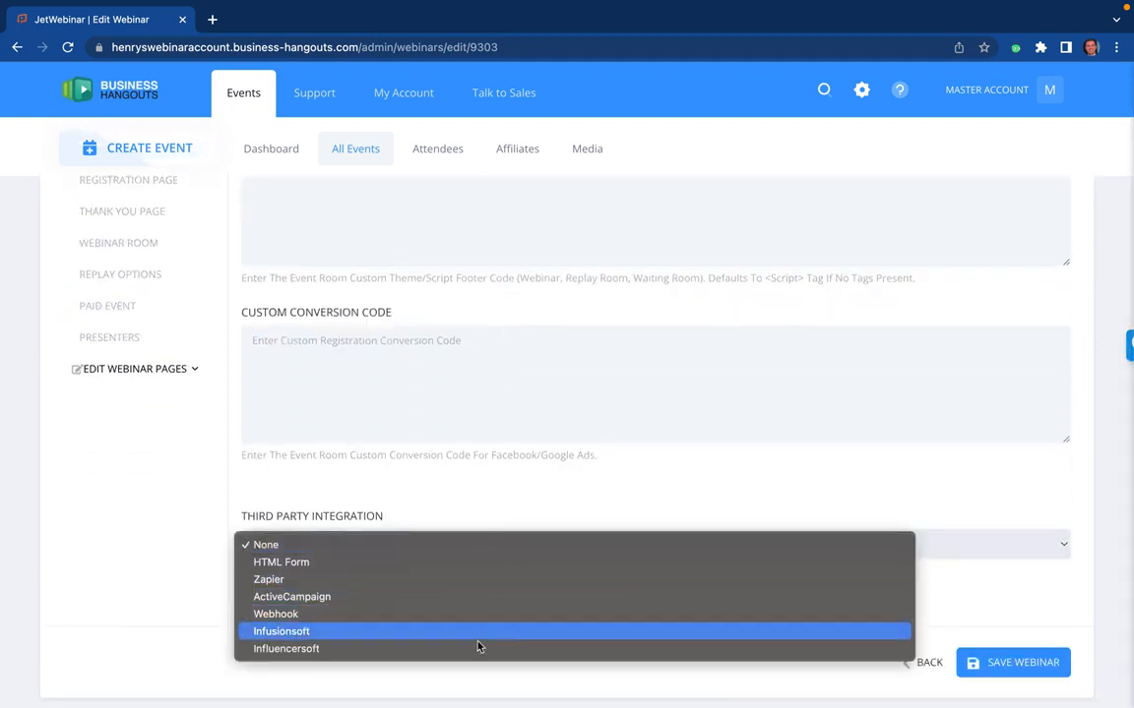
{"action": "left_click", "coordinate": [238, 493]}
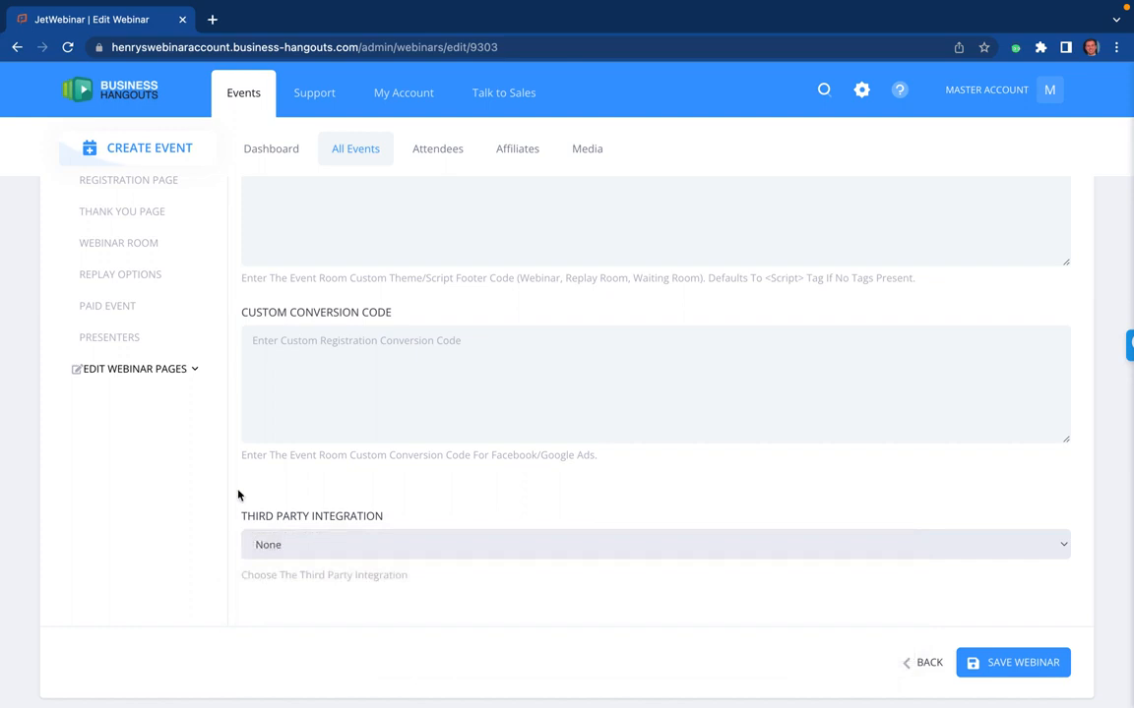
{"action": "scroll", "coordinate": [238, 495], "scroll_direction": "up", "scroll_amount": 4}
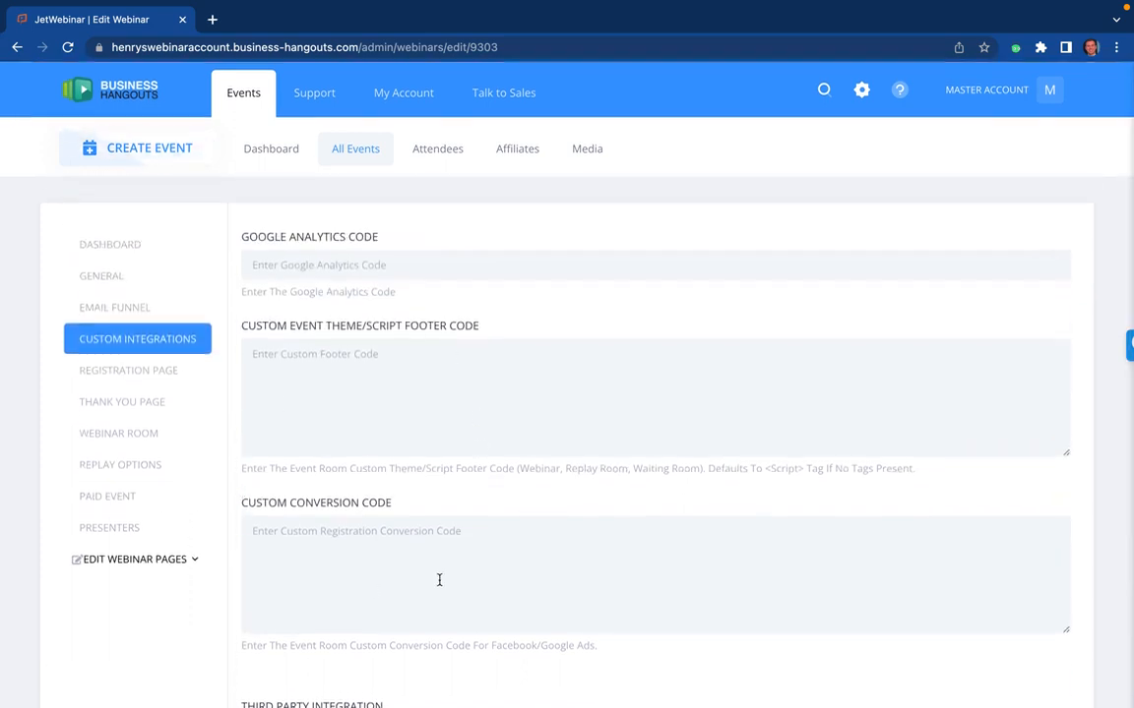
Set Show Speaker #1 to Enabled in the event's registration page settings.
{"action": "left_click", "coordinate": [163, 372]}
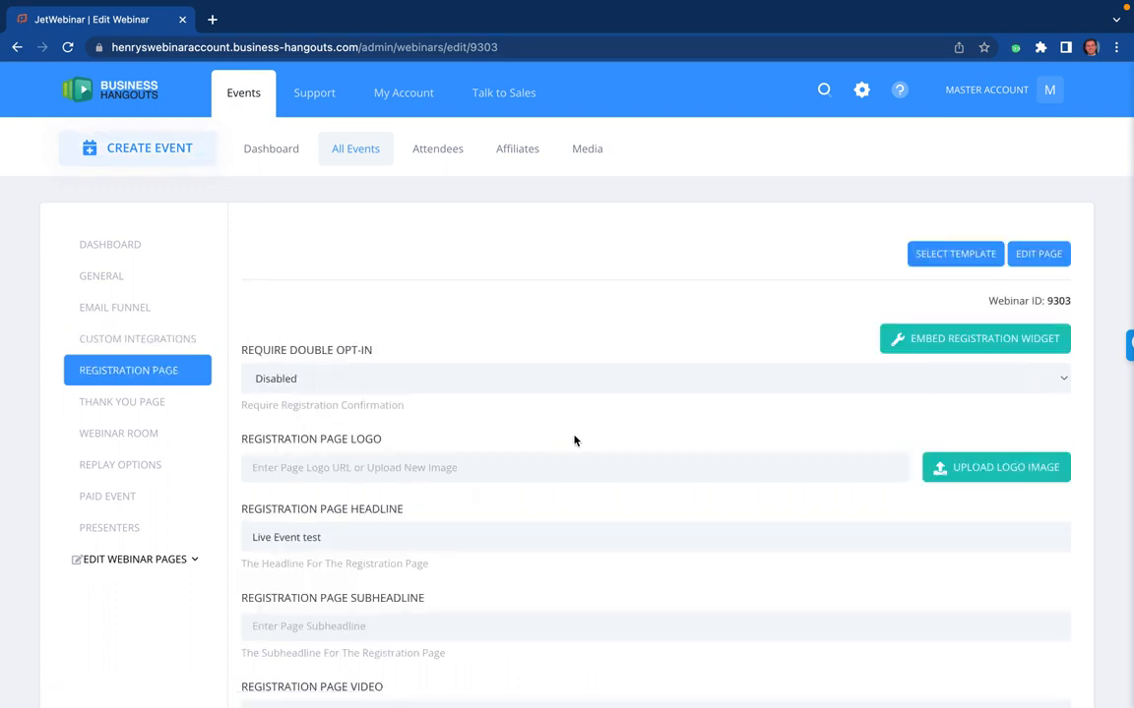
{"action": "scroll", "coordinate": [663, 444], "scroll_direction": "down", "scroll_amount": 1}
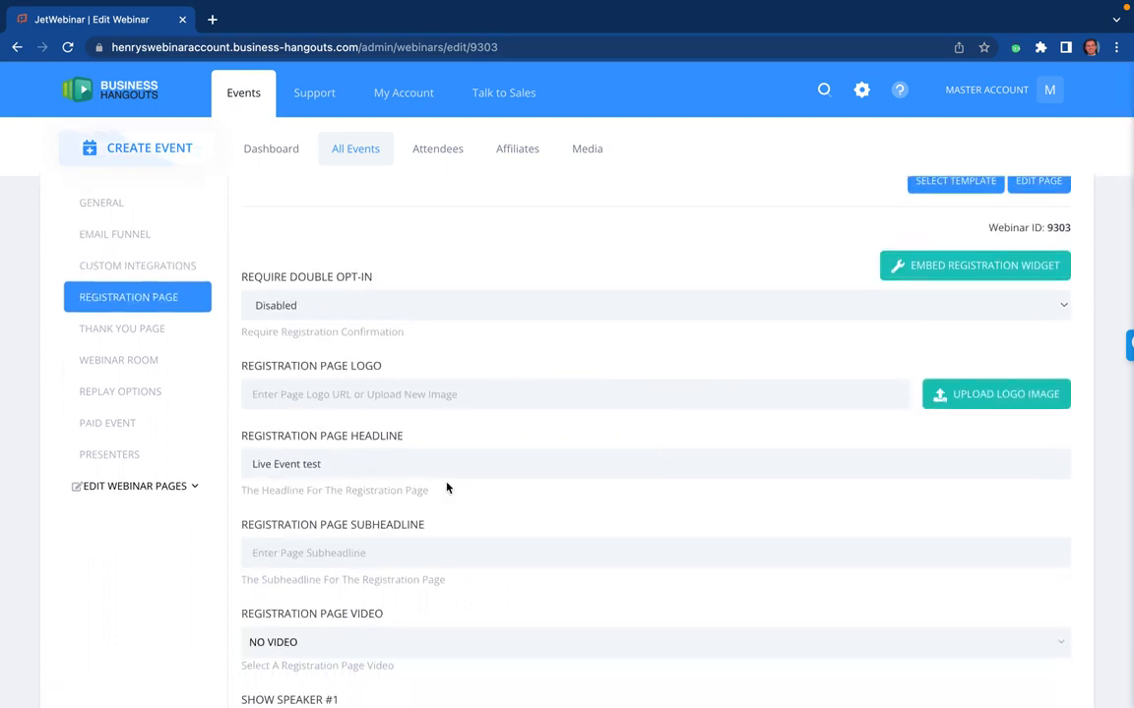
{"action": "scroll", "coordinate": [445, 487], "scroll_direction": "down", "scroll_amount": 3}
{"action": "scroll", "coordinate": [386, 374], "scroll_direction": "down", "scroll_amount": 1}
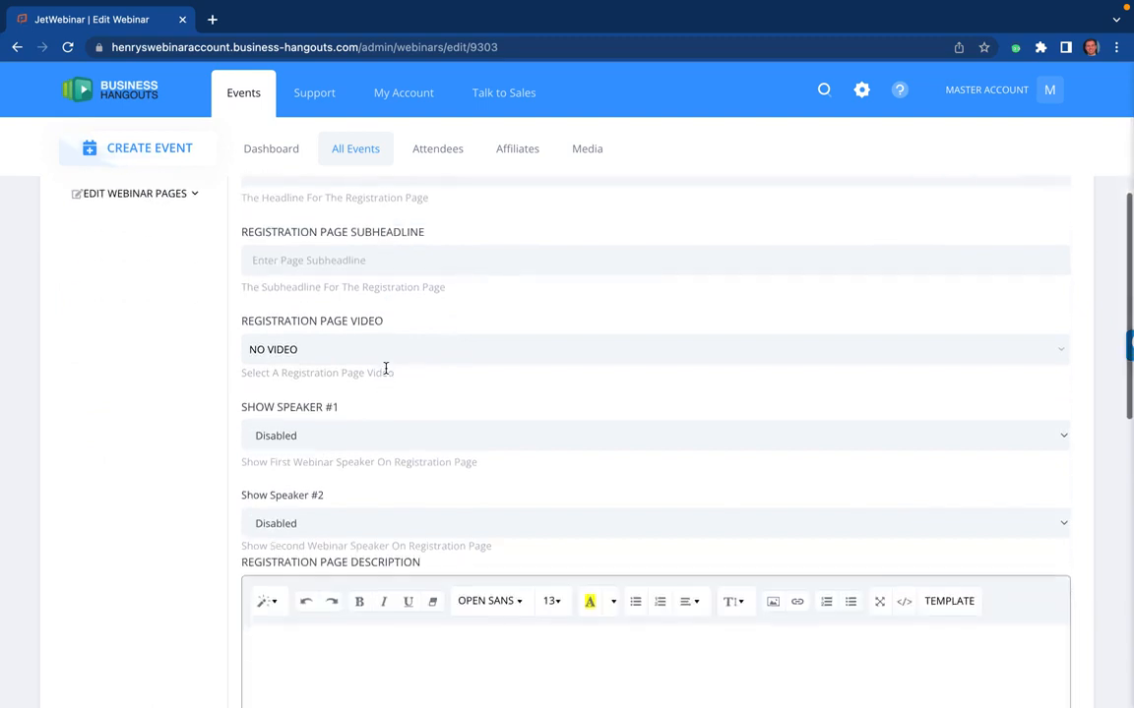
{"action": "scroll", "coordinate": [386, 369], "scroll_direction": "down", "scroll_amount": 1}
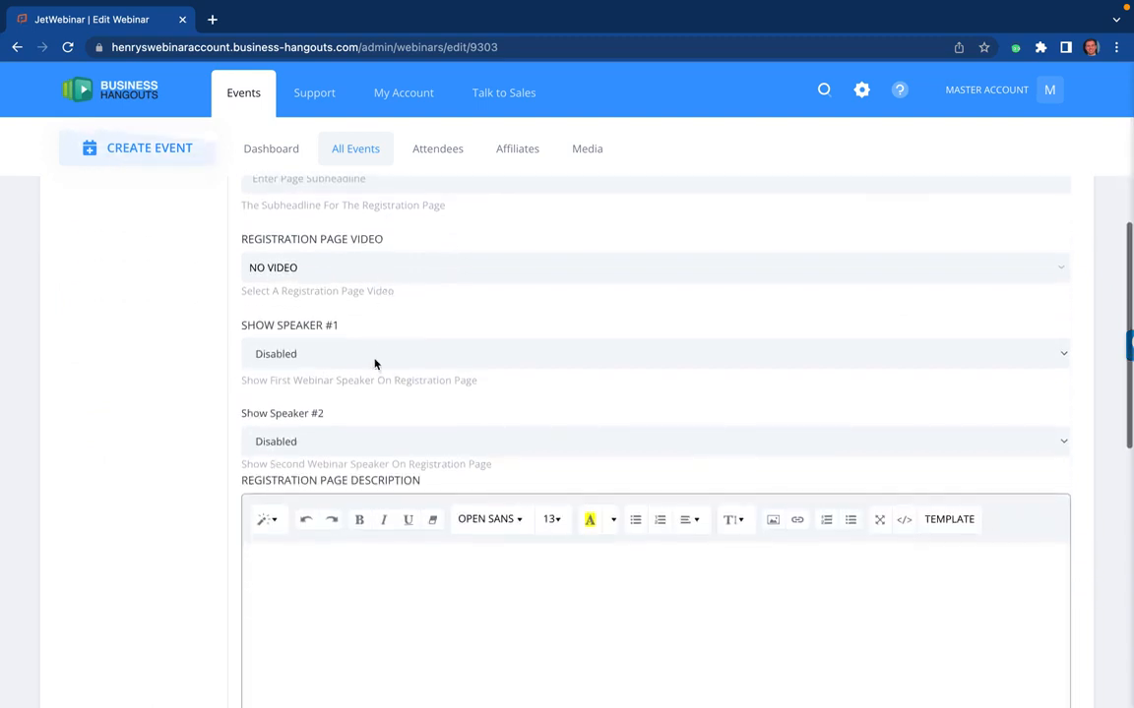
{"action": "left_click", "coordinate": [369, 354]}
{"action": "left_click", "coordinate": [365, 346]}
Enable the registration page's GDPR consent checkbox to view its label and privacy policy fields, and set it back to Disabled.
{"action": "scroll", "coordinate": [365, 346], "scroll_direction": "down", "scroll_amount": 8}
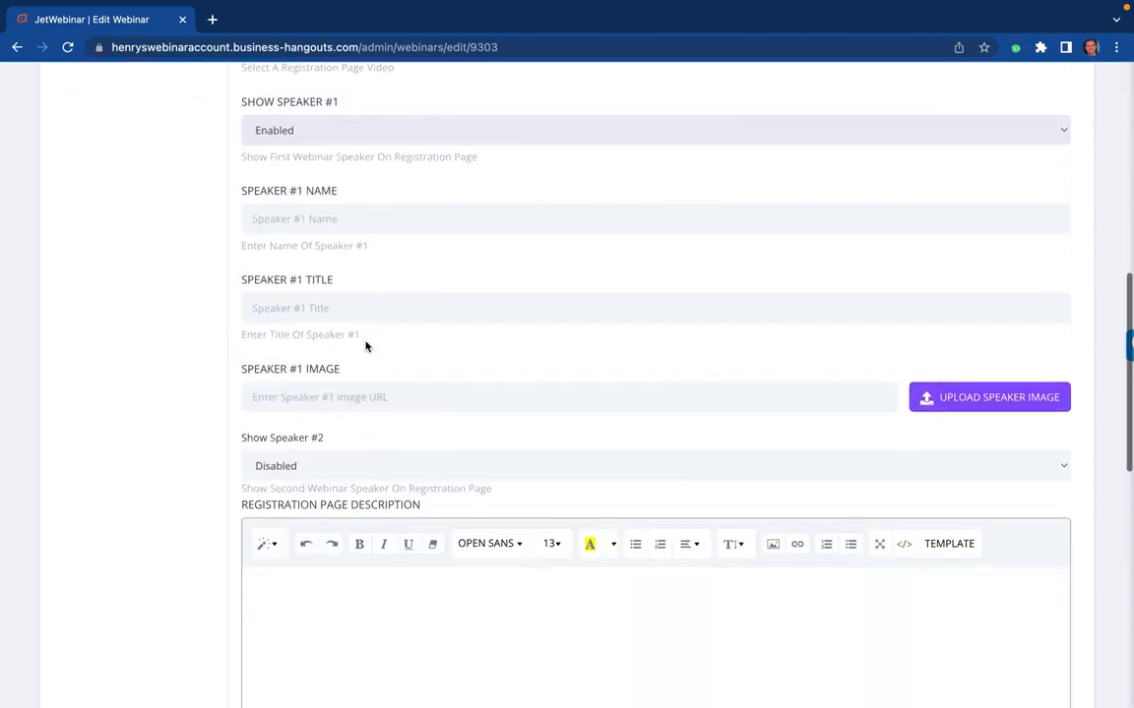
{"action": "scroll", "coordinate": [365, 341], "scroll_direction": "down", "scroll_amount": 1}
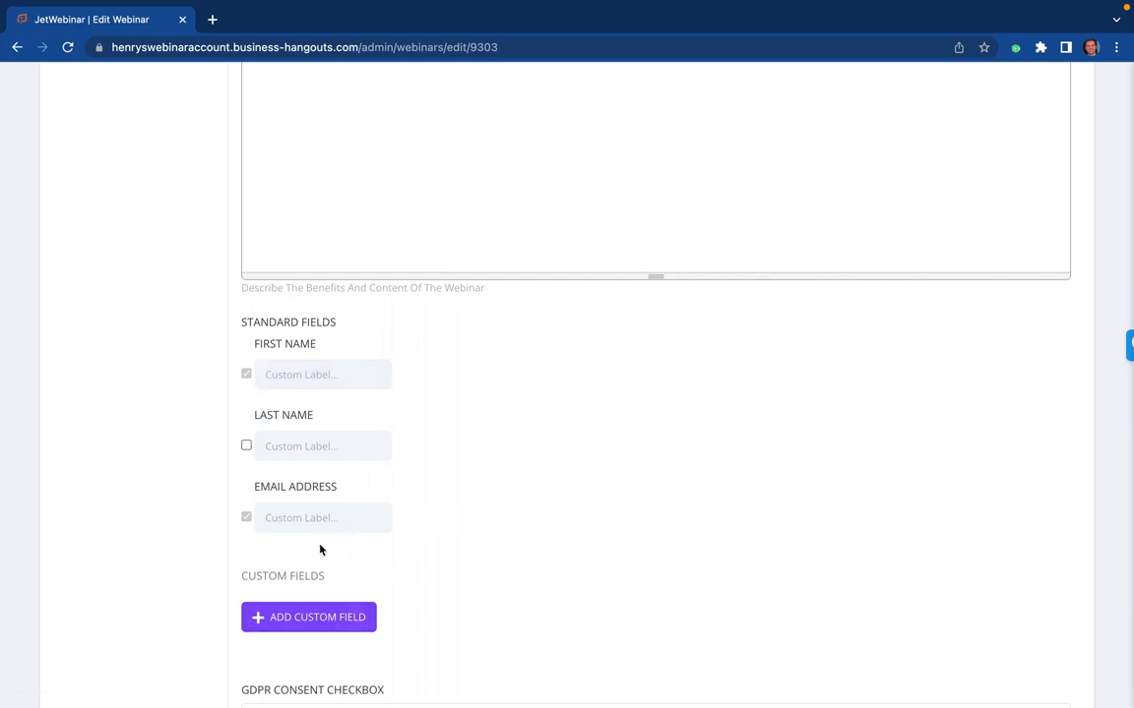
{"action": "scroll", "coordinate": [351, 595], "scroll_direction": "down", "scroll_amount": 2}
{"action": "left_click", "coordinate": [359, 575]}
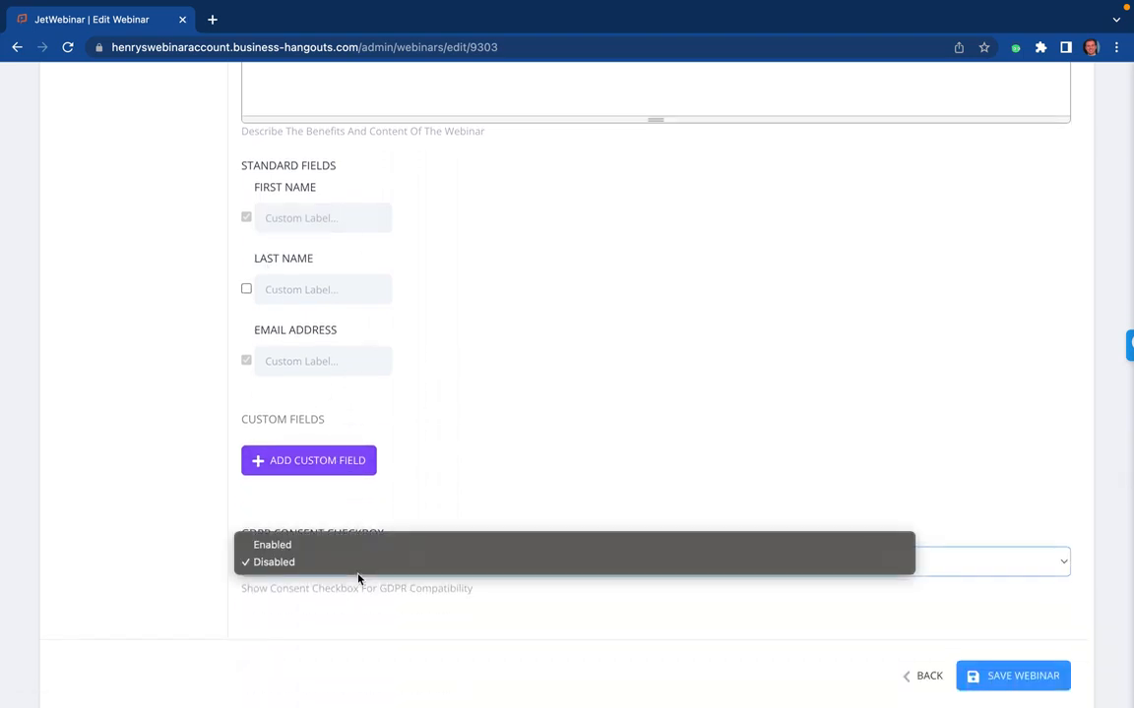
{"action": "left_click", "coordinate": [374, 551]}
{"action": "scroll", "coordinate": [374, 554], "scroll_direction": "down", "scroll_amount": 4}
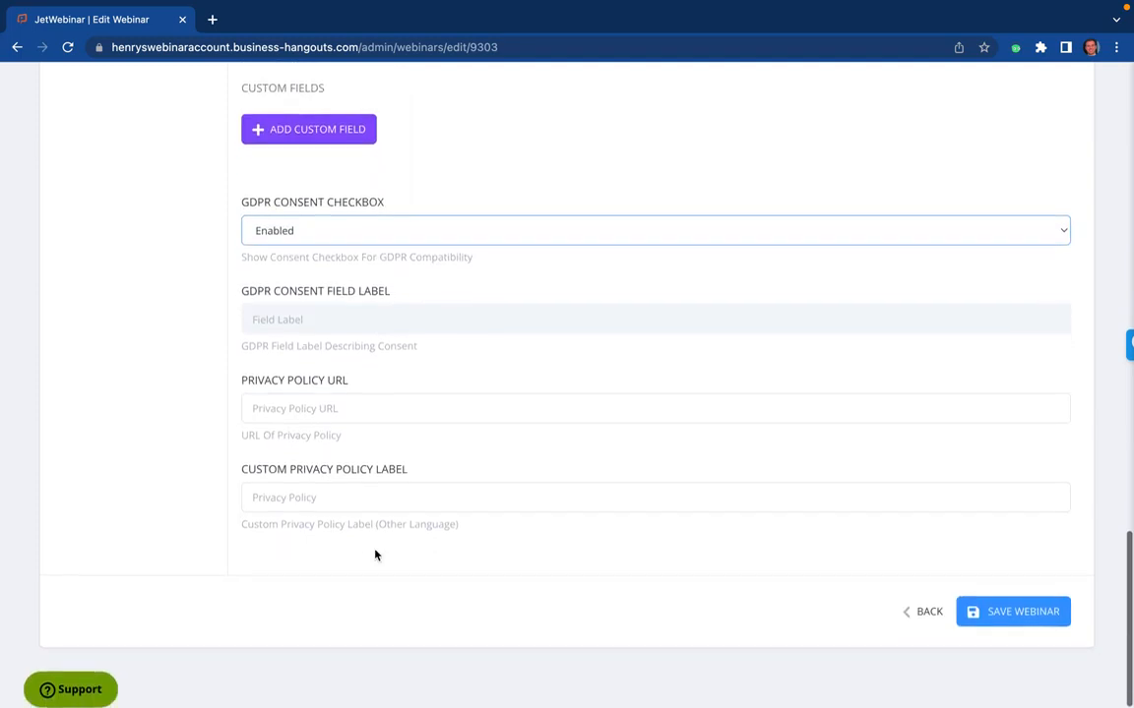
{"action": "scroll", "coordinate": [375, 555], "scroll_direction": "up", "scroll_amount": 3}
{"action": "left_click", "coordinate": [375, 440]}
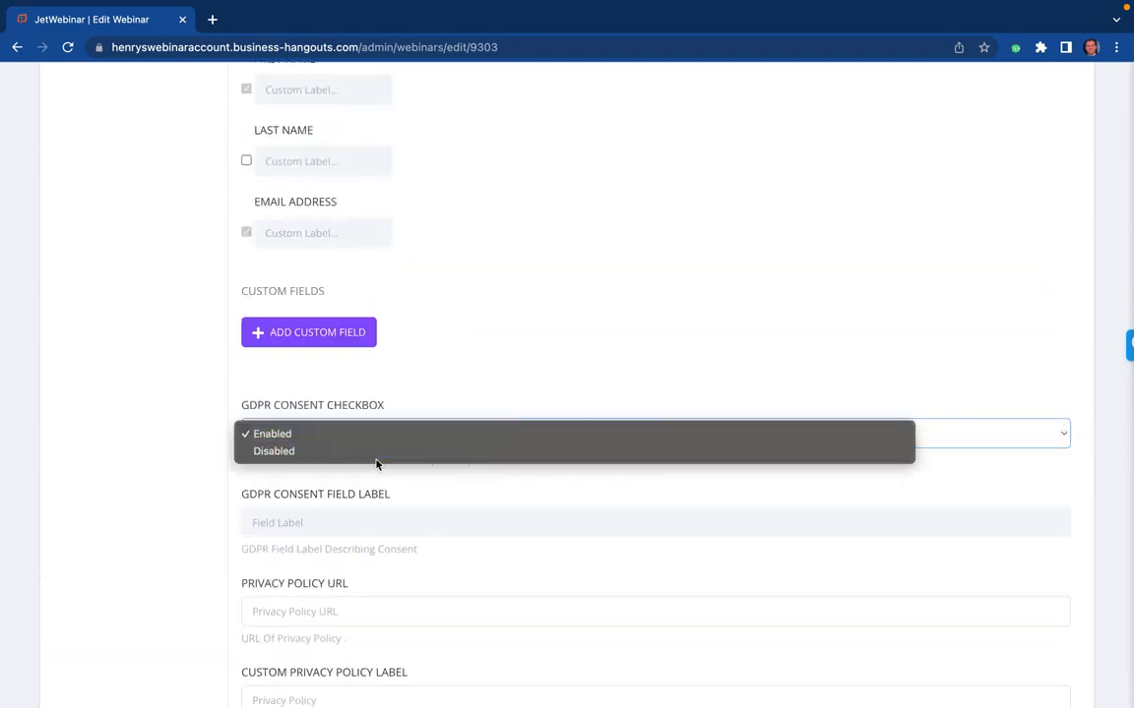
{"action": "left_click", "coordinate": [375, 463]}
View the thank you page settings and the chat style choices in the webinar room settings.
{"action": "scroll", "coordinate": [377, 460], "scroll_direction": "up", "scroll_amount": 15}
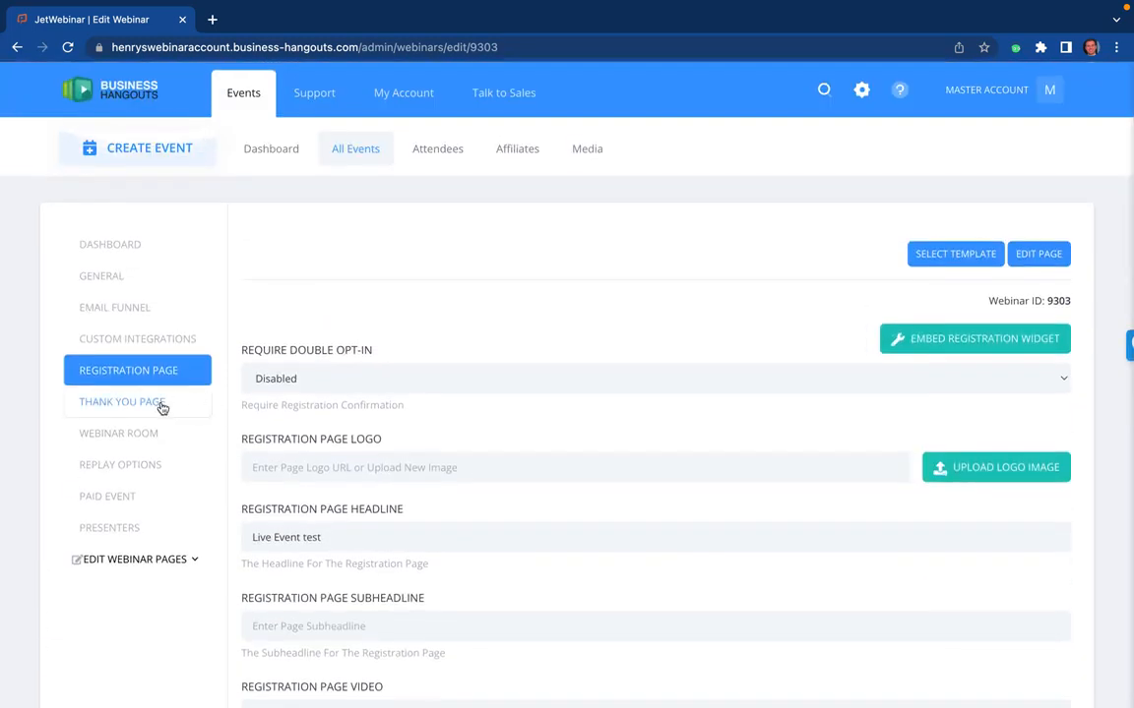
{"action": "left_click", "coordinate": [163, 405]}
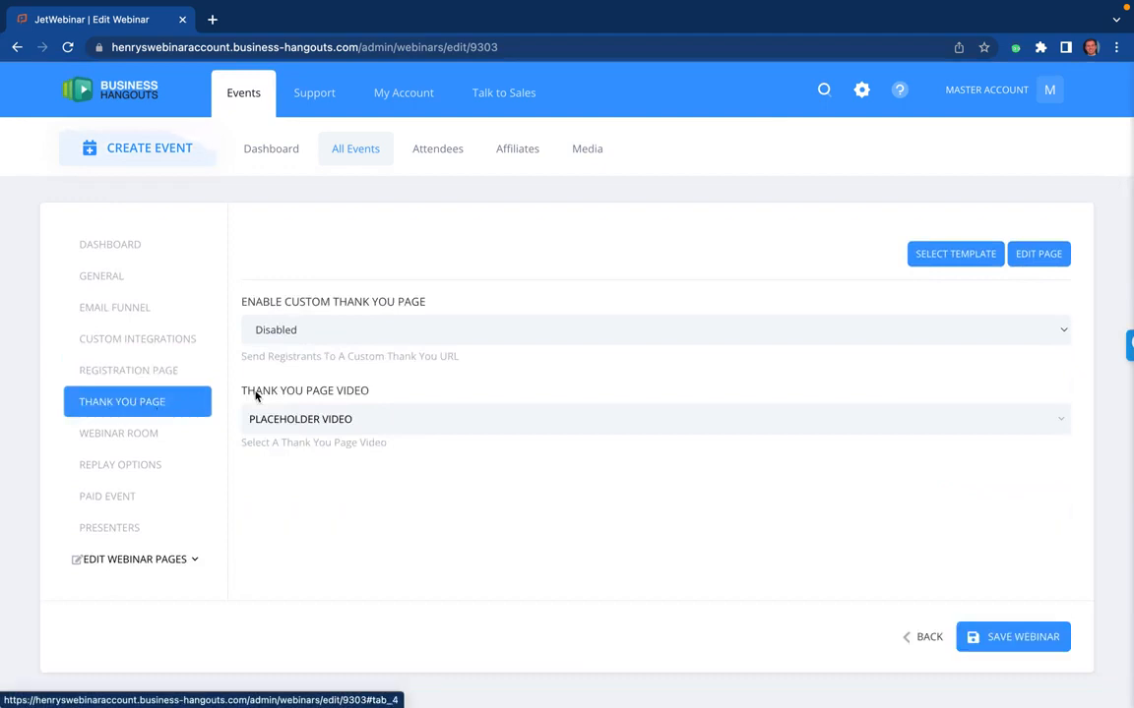
{"action": "left_click", "coordinate": [163, 437]}
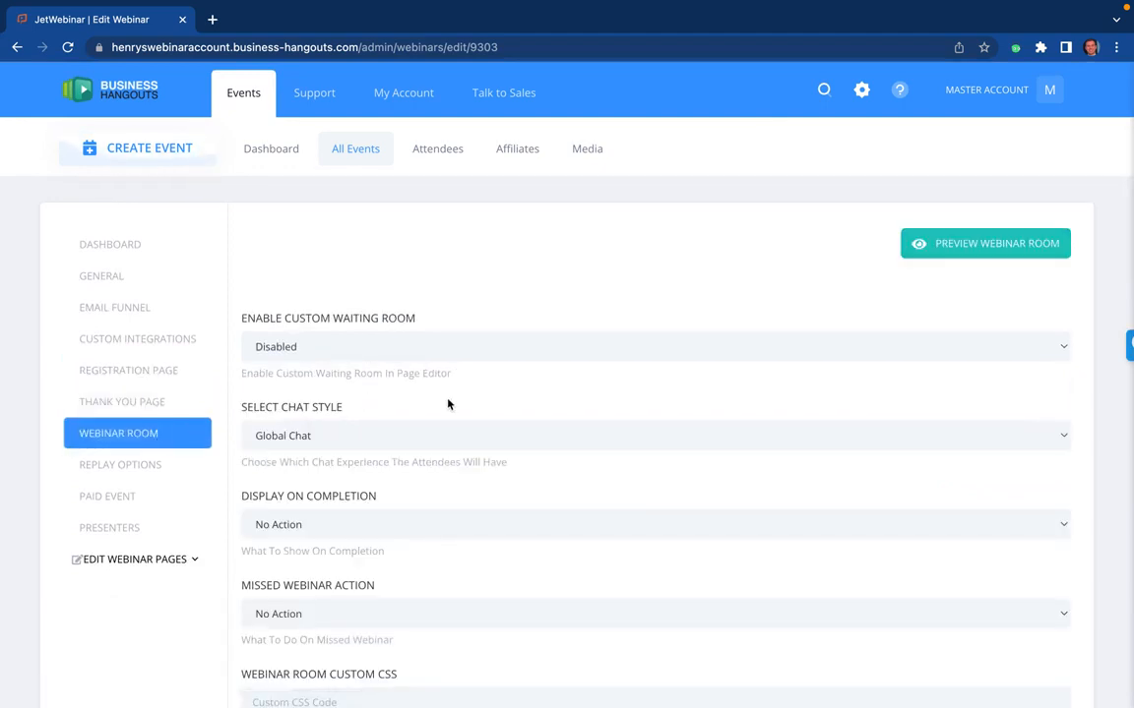
{"action": "scroll", "coordinate": [448, 393], "scroll_direction": "down", "scroll_amount": 2}
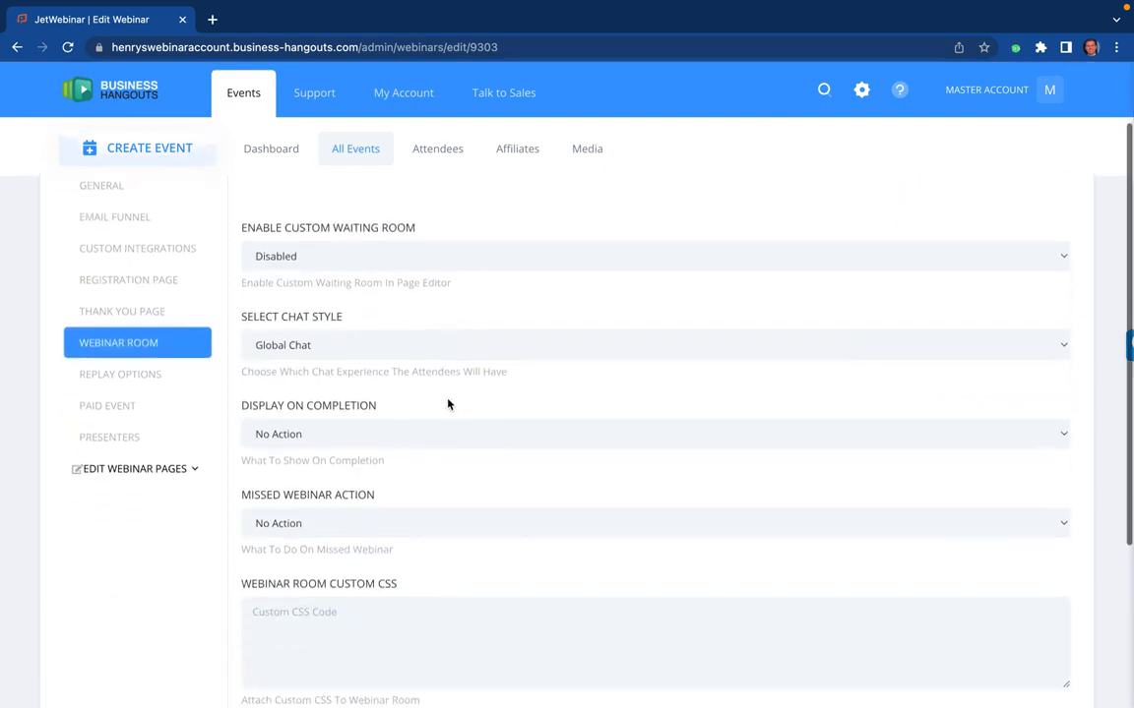
{"action": "left_click", "coordinate": [318, 353]}
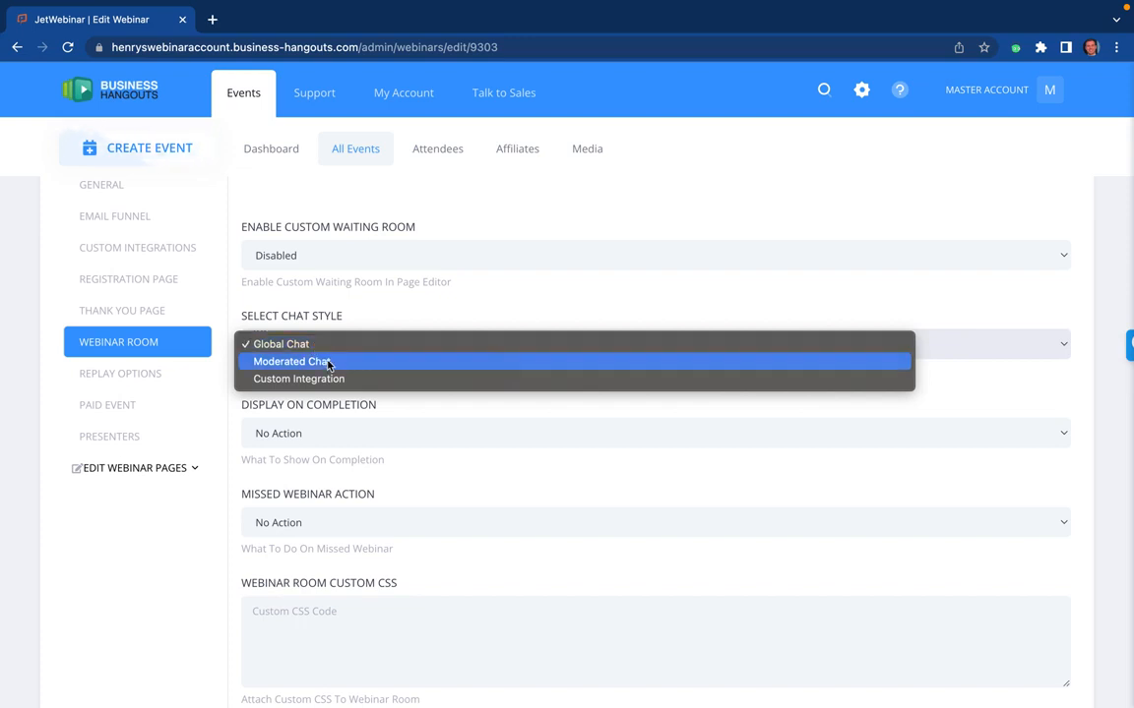
{"action": "left_click", "coordinate": [410, 310]}
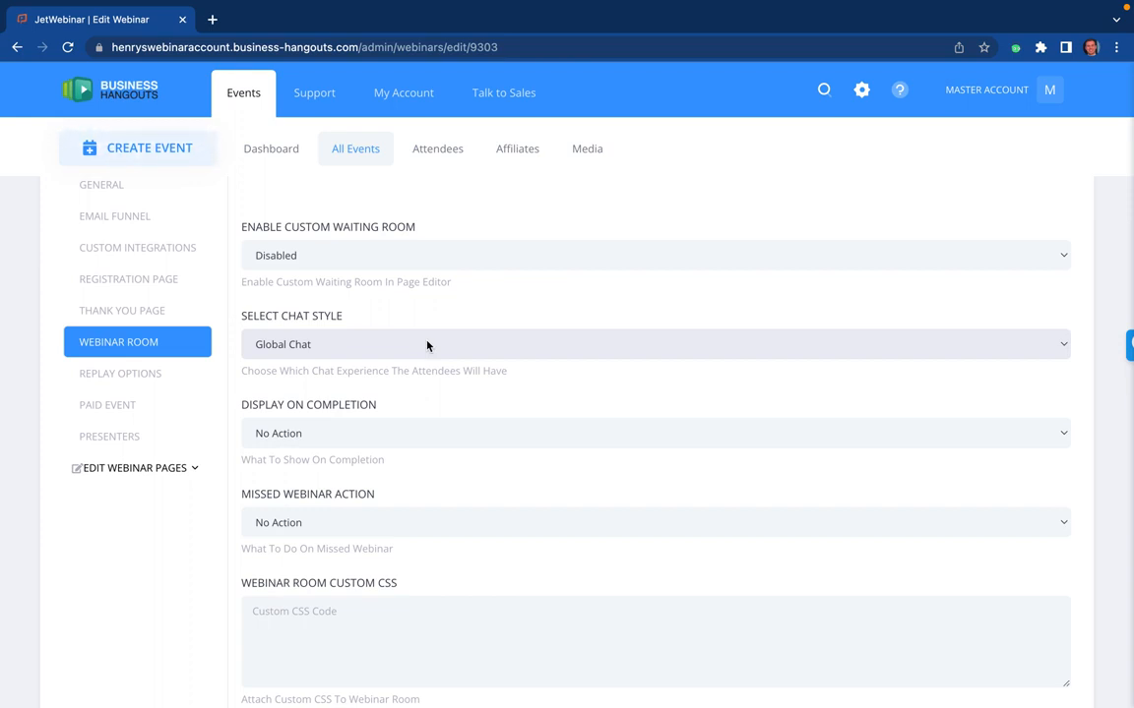
View the webinar room's display-on-completion and missed-webinar action choices, along with its custom CSS and branding logo fields.
{"action": "scroll", "coordinate": [426, 369], "scroll_direction": "down", "scroll_amount": 1}
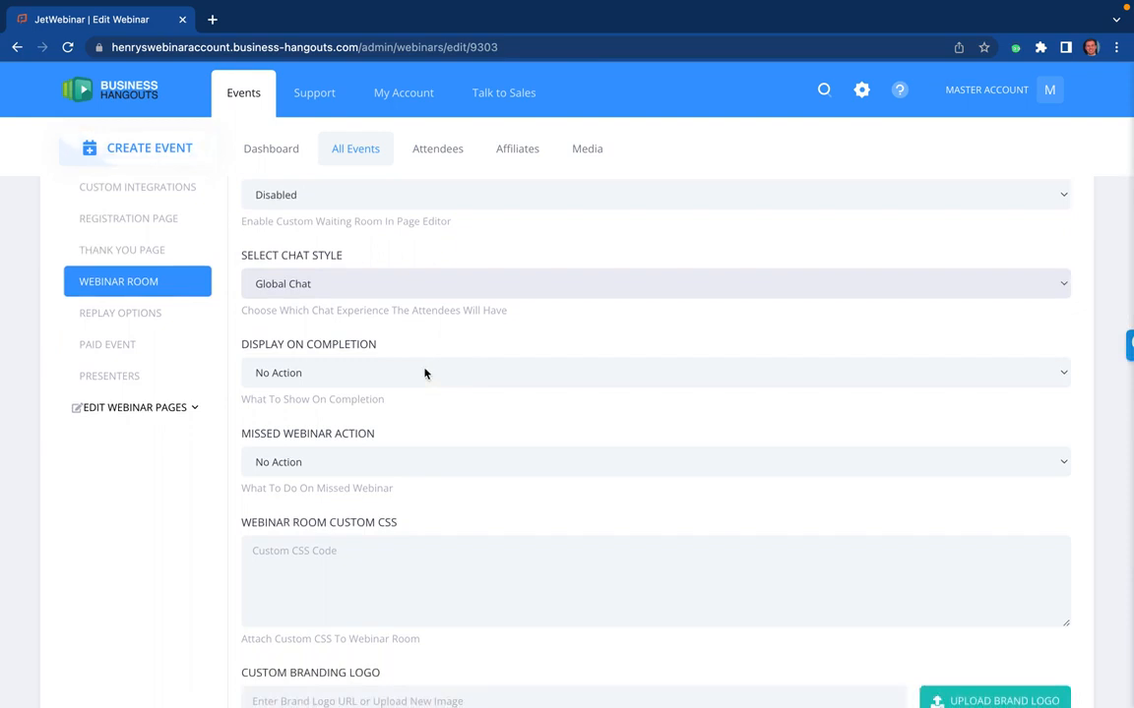
{"action": "left_click", "coordinate": [425, 373]}
{"action": "left_click", "coordinate": [369, 467]}
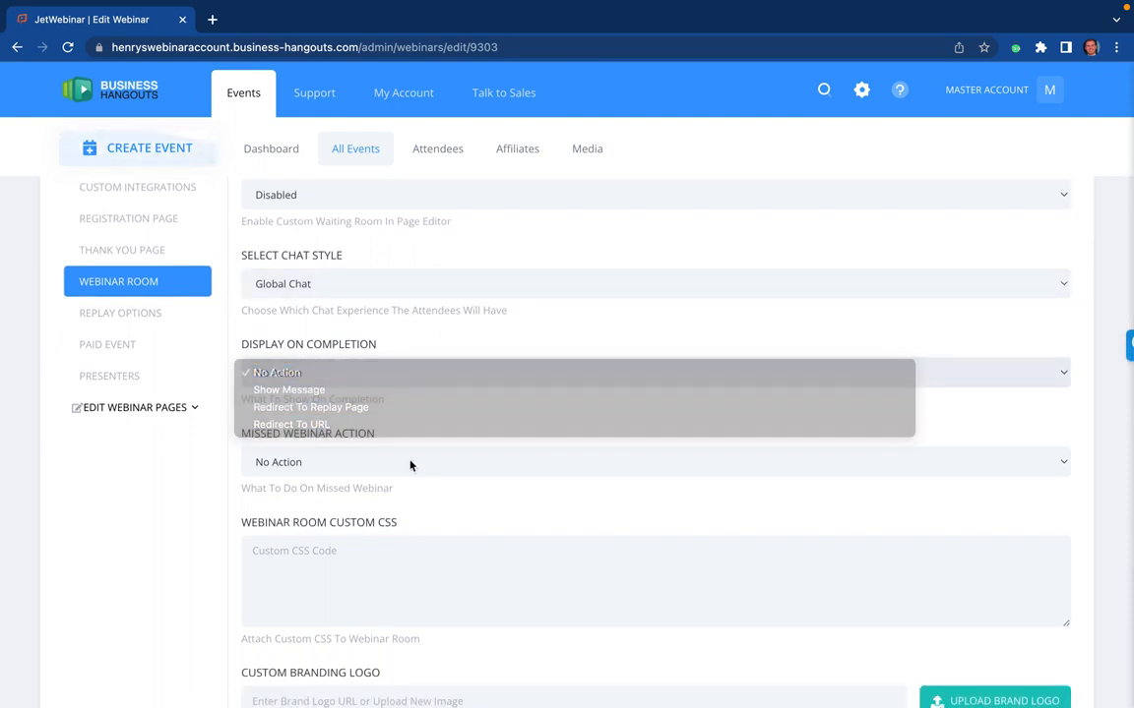
{"action": "left_click", "coordinate": [315, 464]}
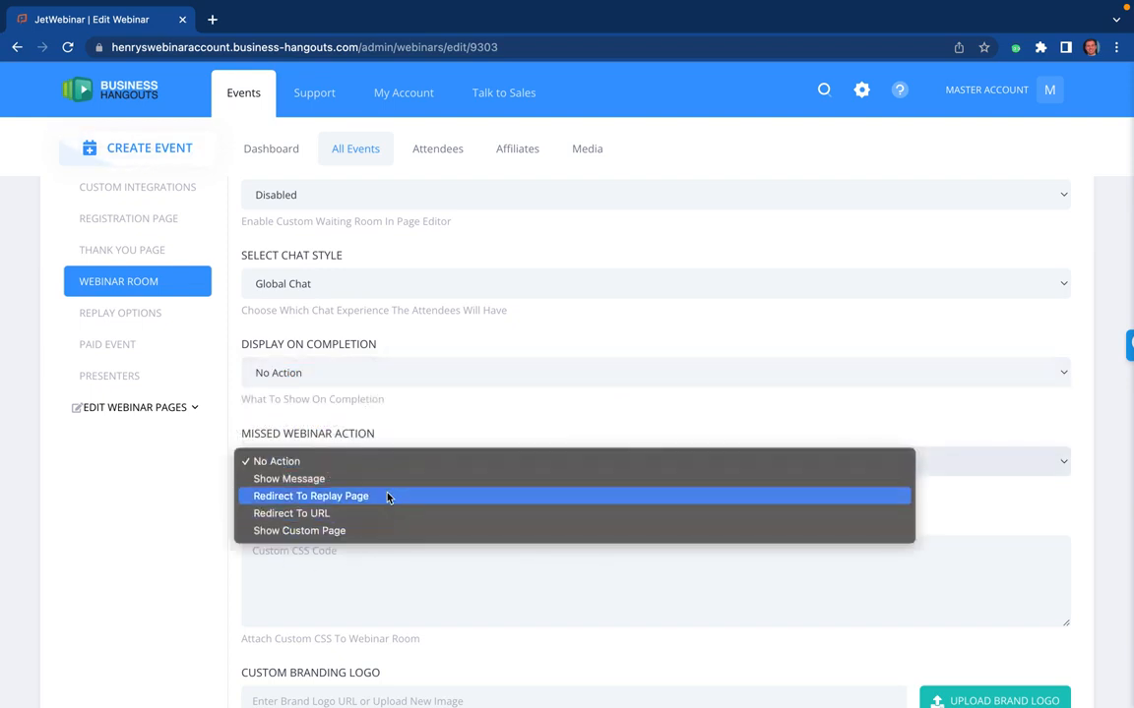
{"action": "left_click", "coordinate": [404, 438]}
{"action": "scroll", "coordinate": [404, 437], "scroll_direction": "down", "scroll_amount": 3}
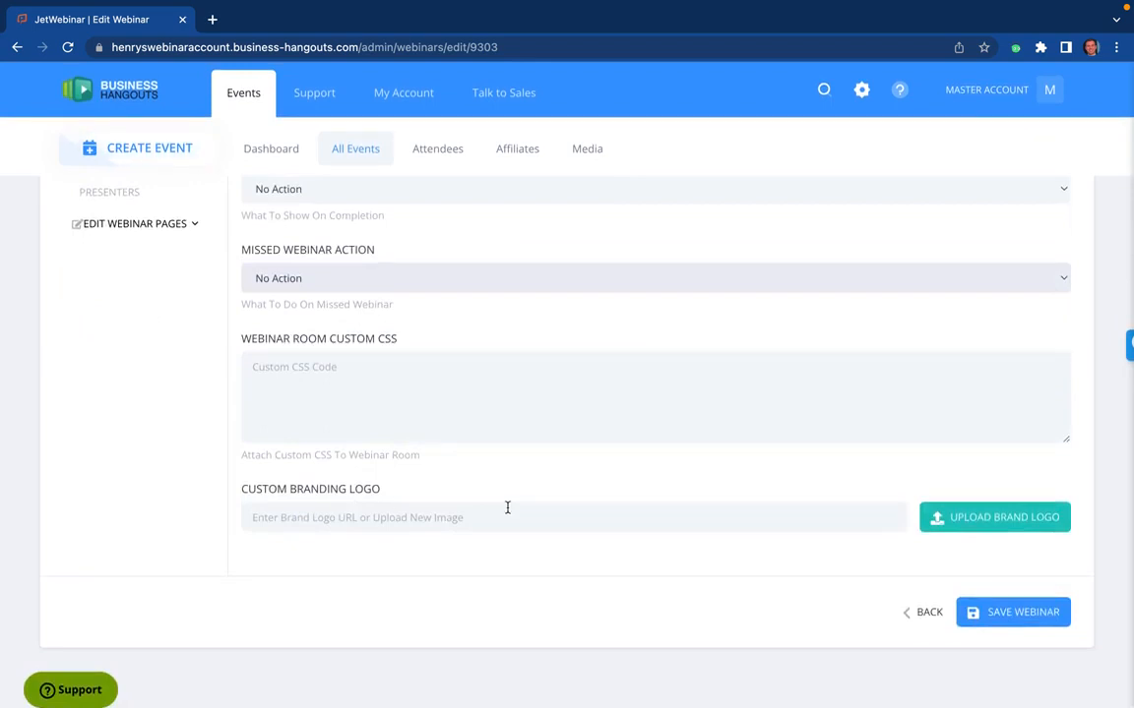
{"action": "scroll", "coordinate": [506, 508], "scroll_direction": "up", "scroll_amount": 5}
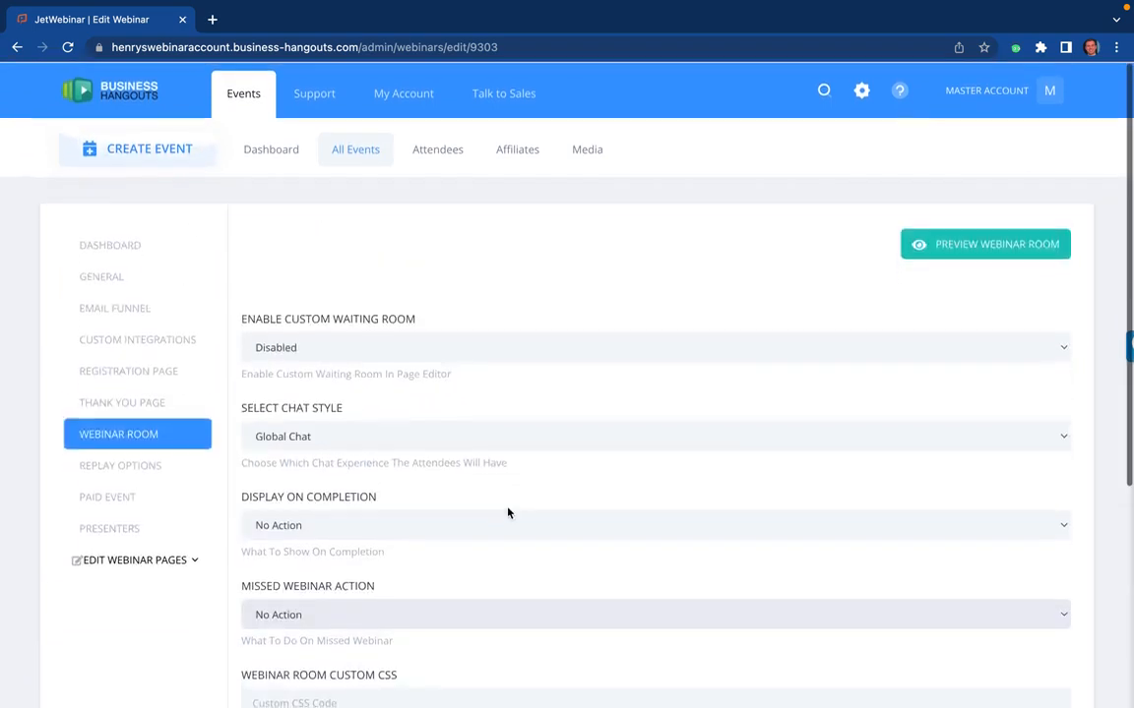
View the replay video and end-of-replay action choices in the event's replay options.
{"action": "left_click", "coordinate": [154, 463]}
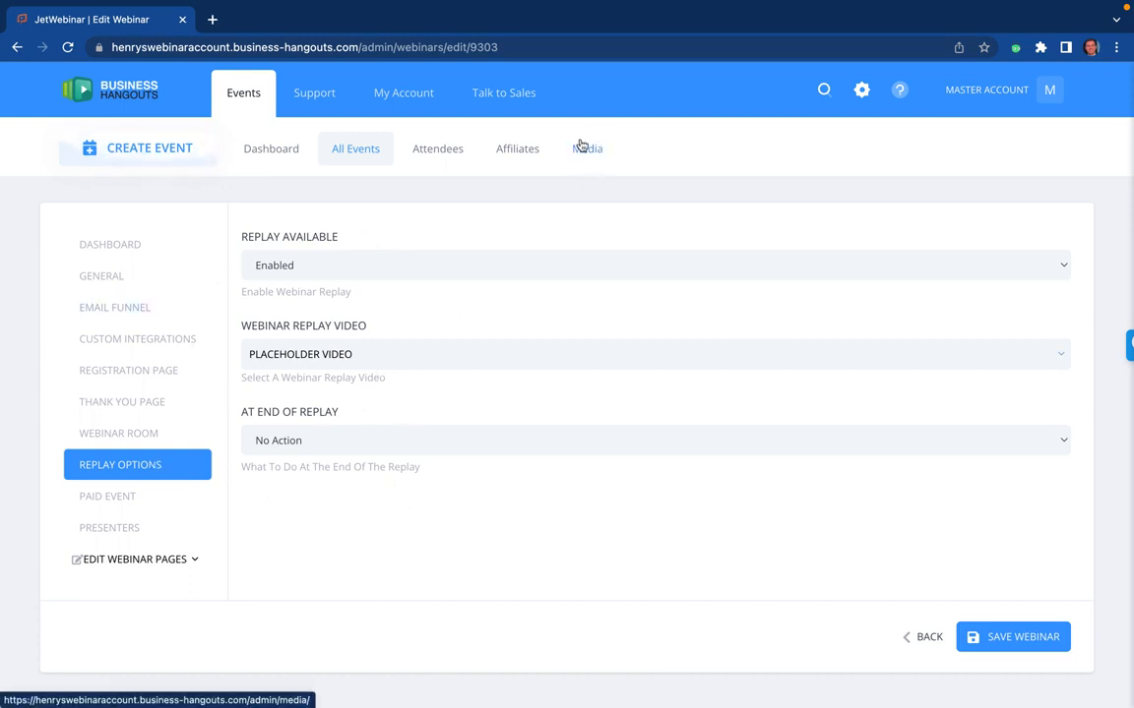
{"action": "left_click", "coordinate": [382, 352]}
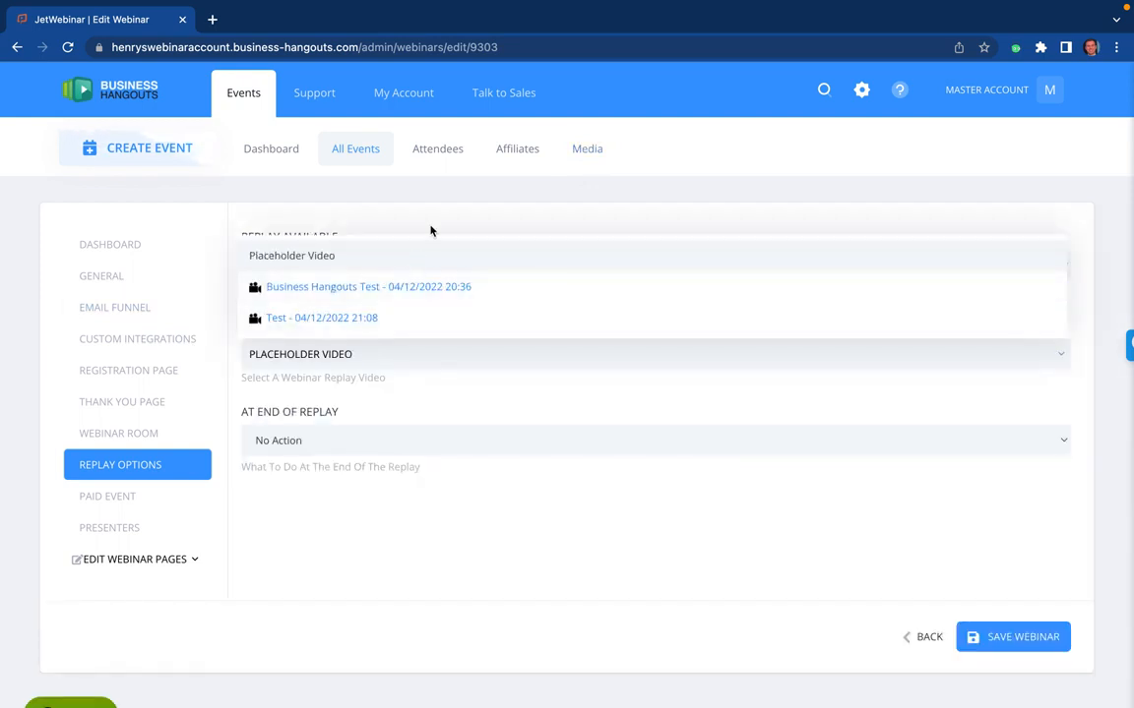
{"action": "left_click", "coordinate": [431, 231]}
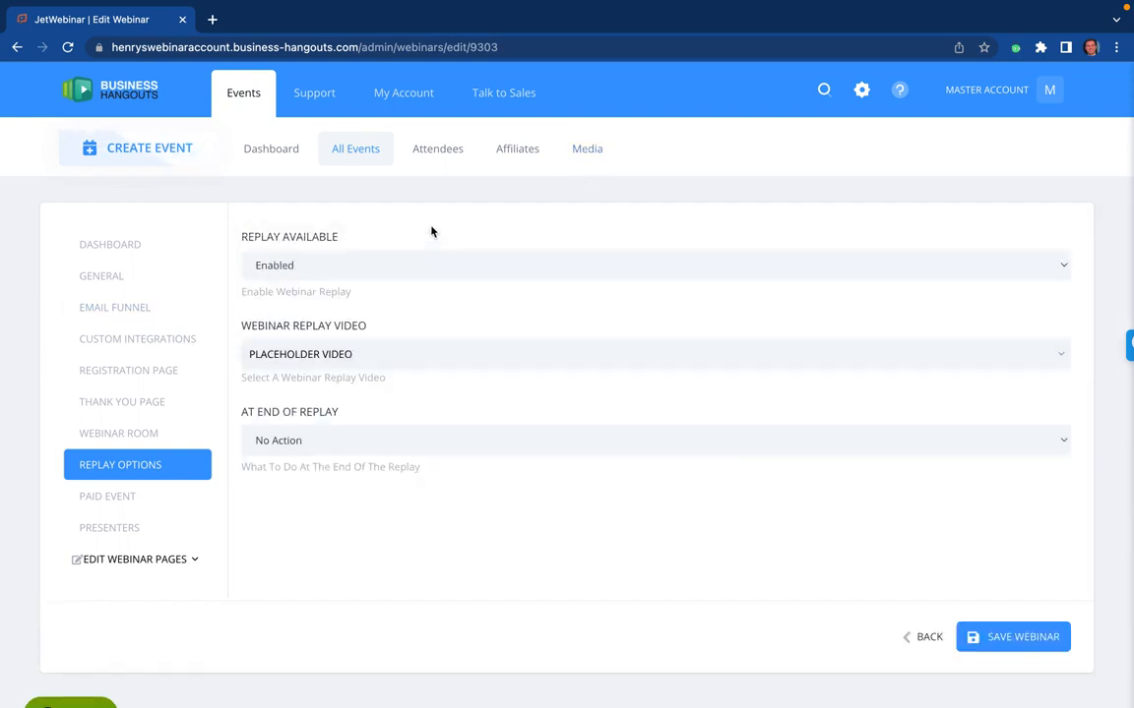
{"action": "left_click", "coordinate": [420, 450]}
{"action": "left_click", "coordinate": [450, 522]}
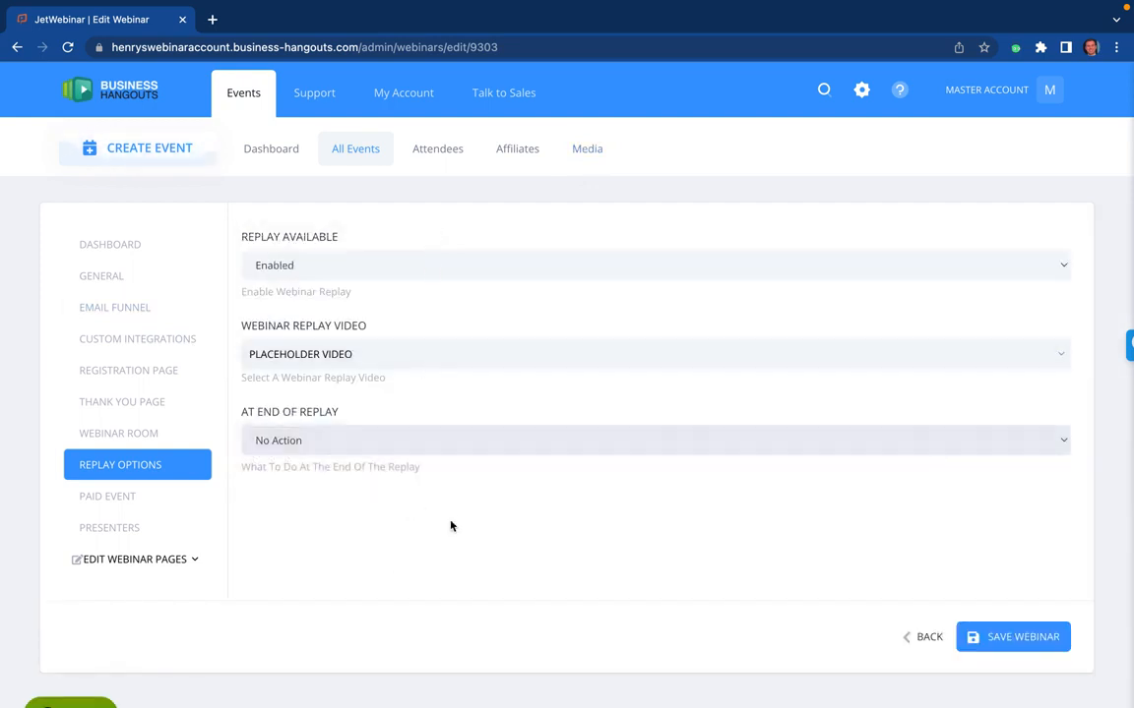
{"action": "left_click", "coordinate": [375, 448]}
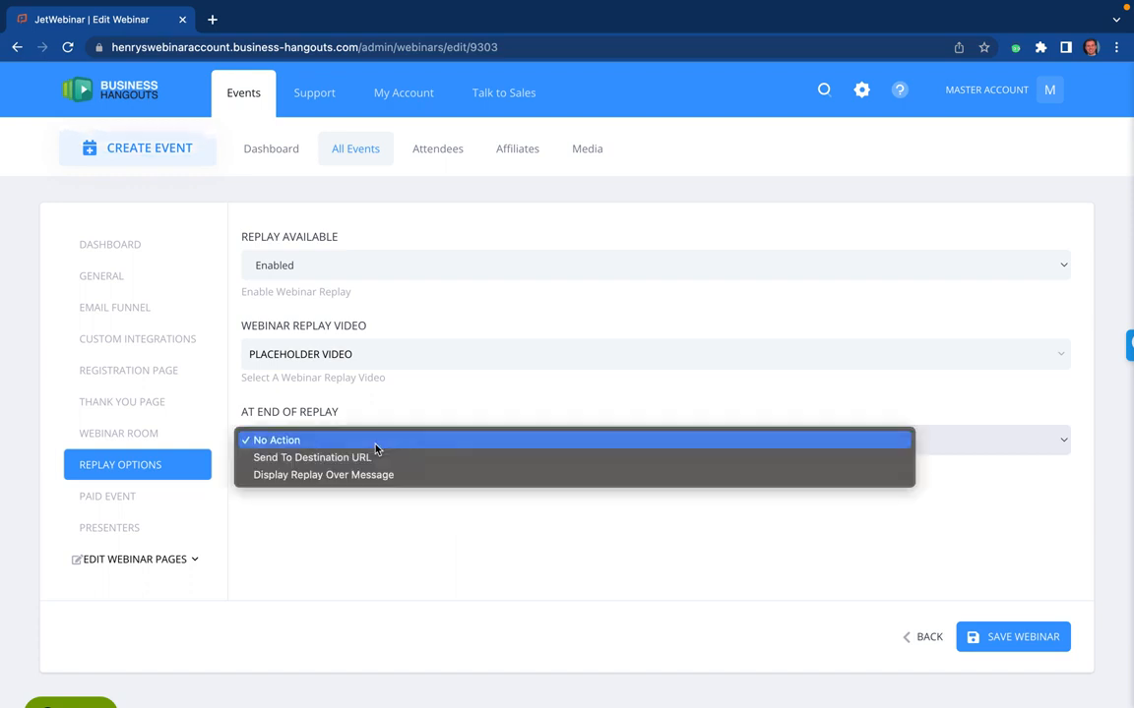
{"action": "left_click", "coordinate": [389, 522]}
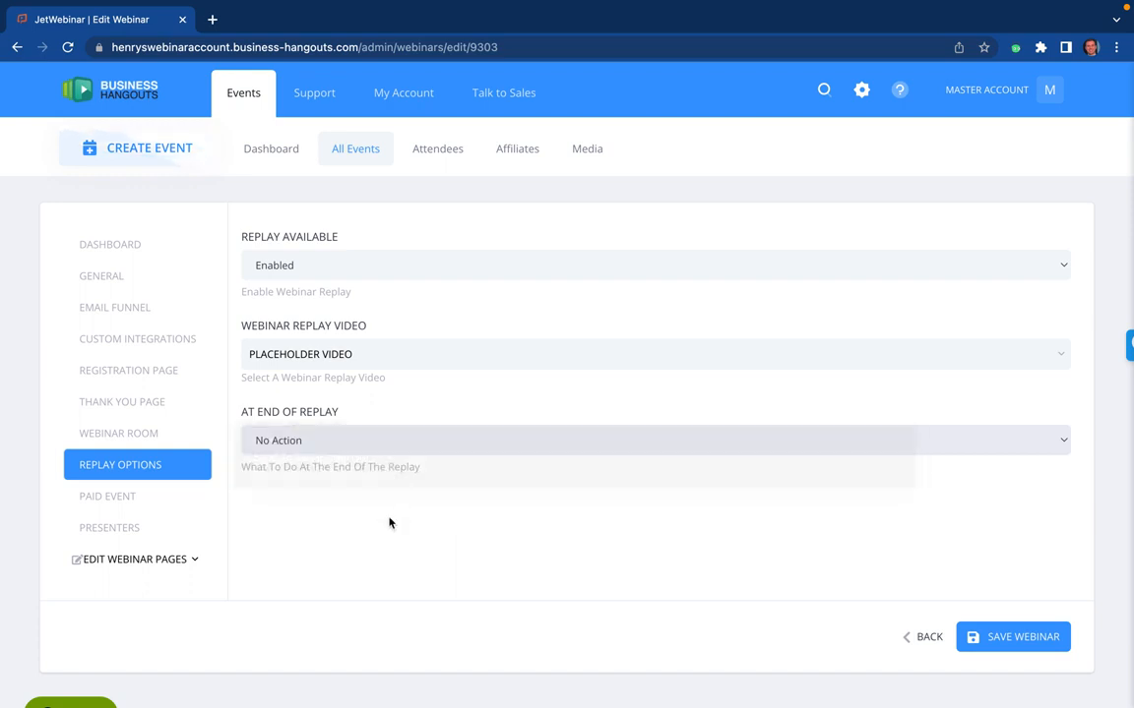
View the event's presenter settings and the role choices in the add-presenter form, closing it without adding anyone.
{"action": "left_click", "coordinate": [116, 528]}
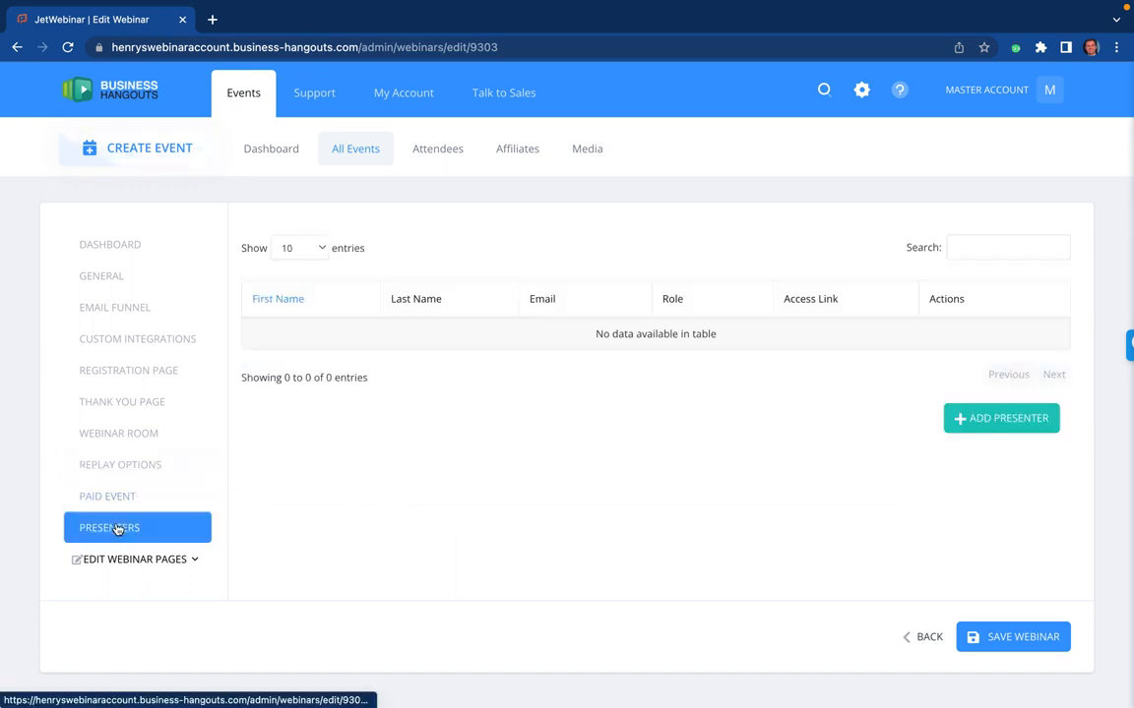
{"action": "left_click", "coordinate": [1005, 422]}
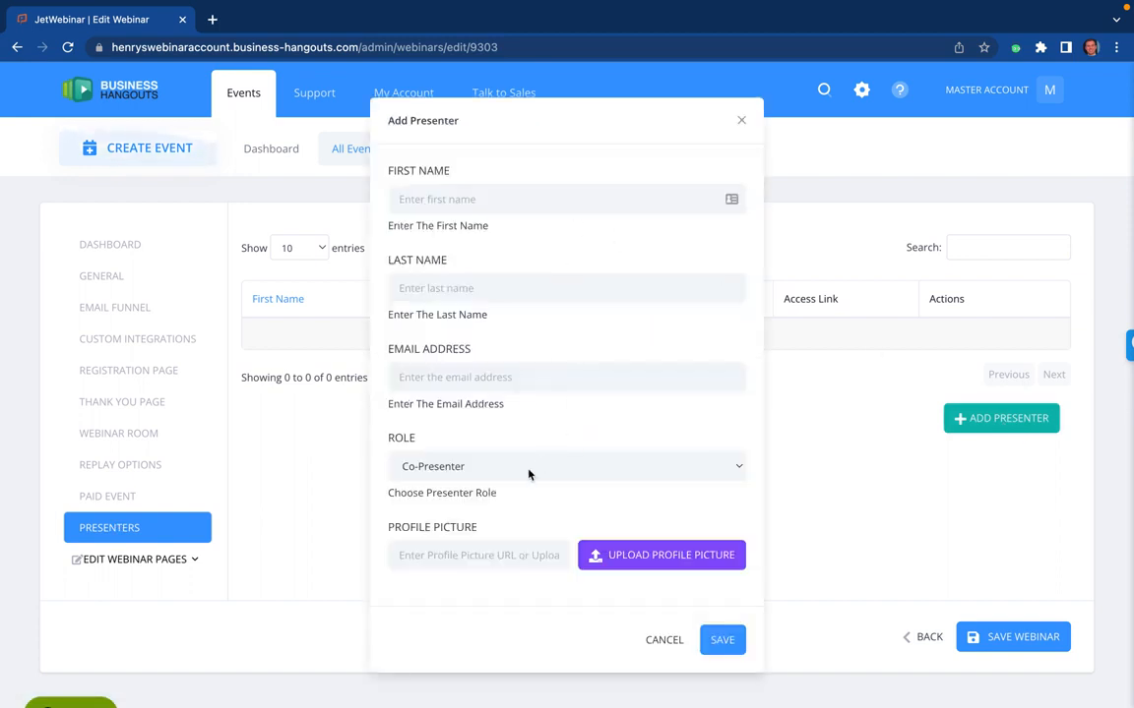
{"action": "left_click", "coordinate": [539, 464]}
{"action": "left_click", "coordinate": [602, 336]}
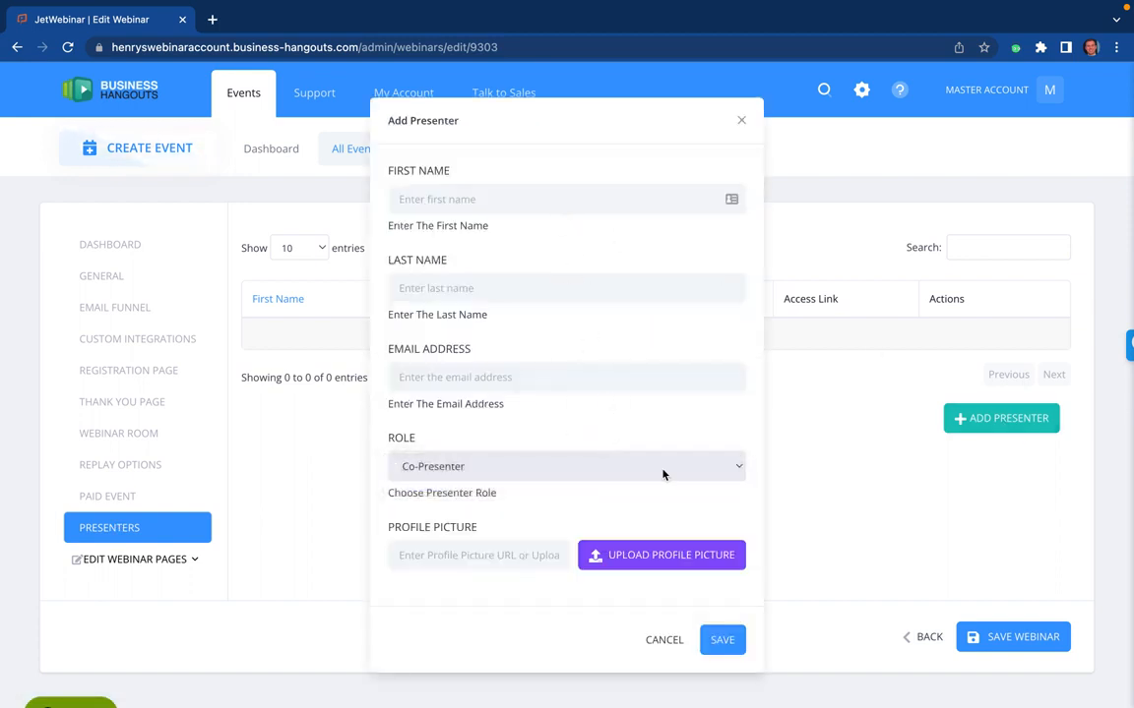
{"action": "left_click", "coordinate": [742, 122]}
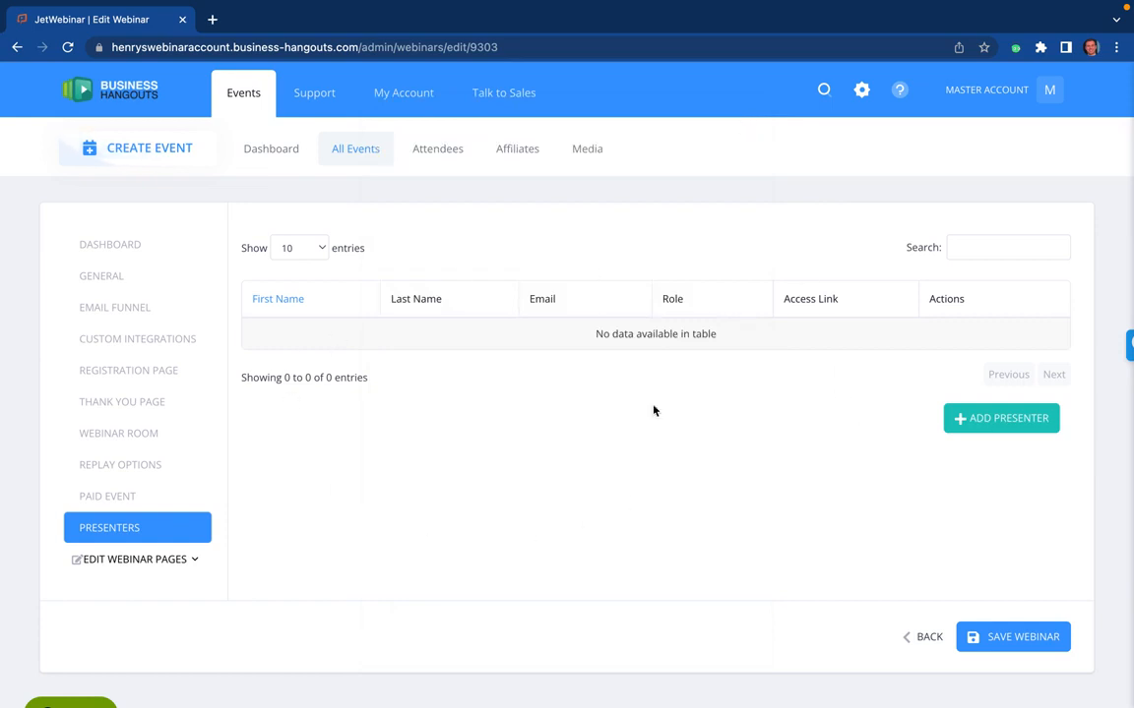
View the paid event settings, including checkout URL, logo, product name, description, price, custom thank you page and CSS fields.
{"action": "left_click", "coordinate": [121, 500]}
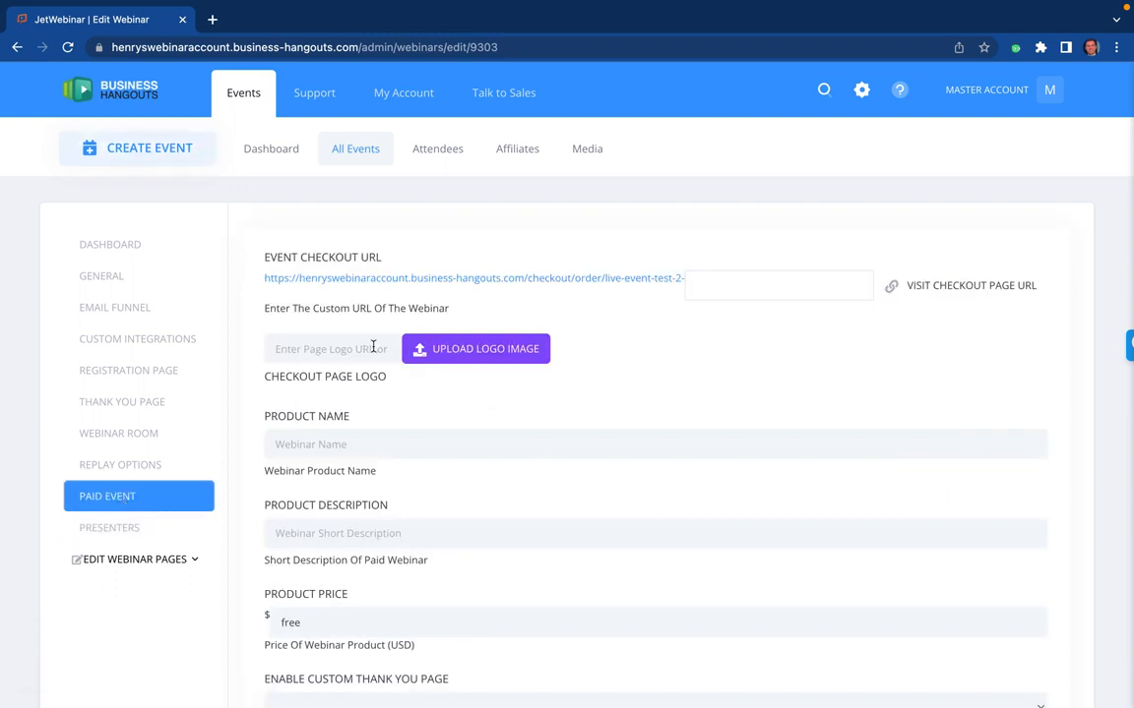
{"action": "scroll", "coordinate": [374, 331], "scroll_direction": "down", "scroll_amount": 2}
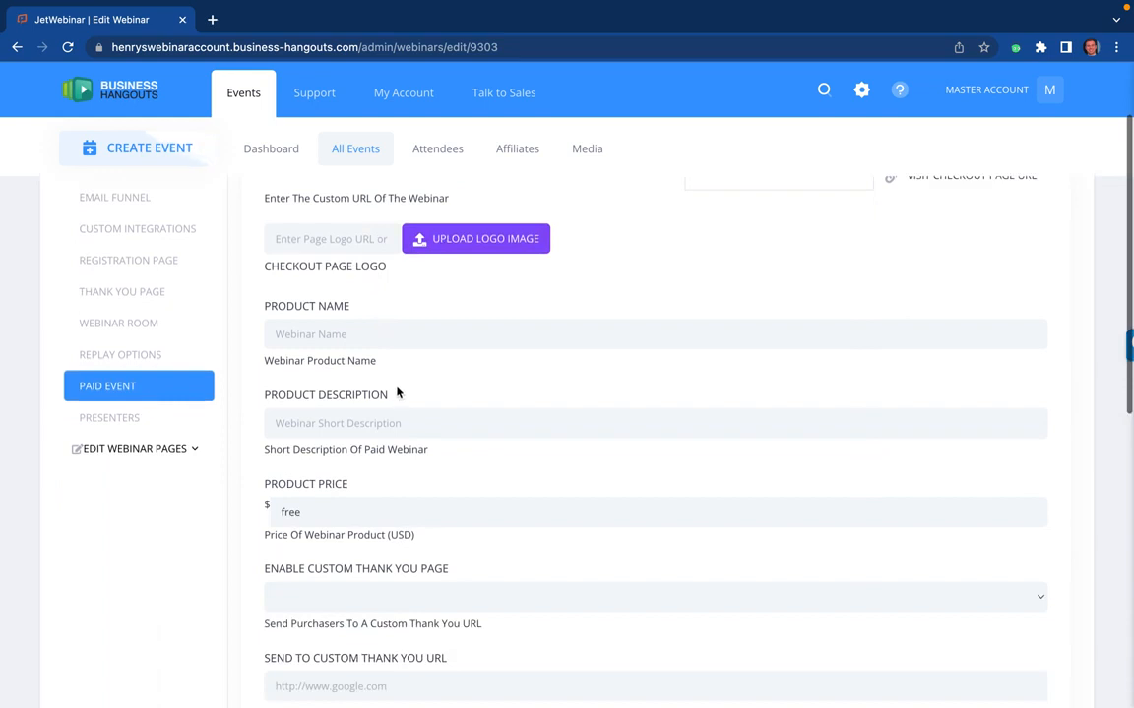
{"action": "scroll", "coordinate": [397, 422], "scroll_direction": "down", "scroll_amount": 2}
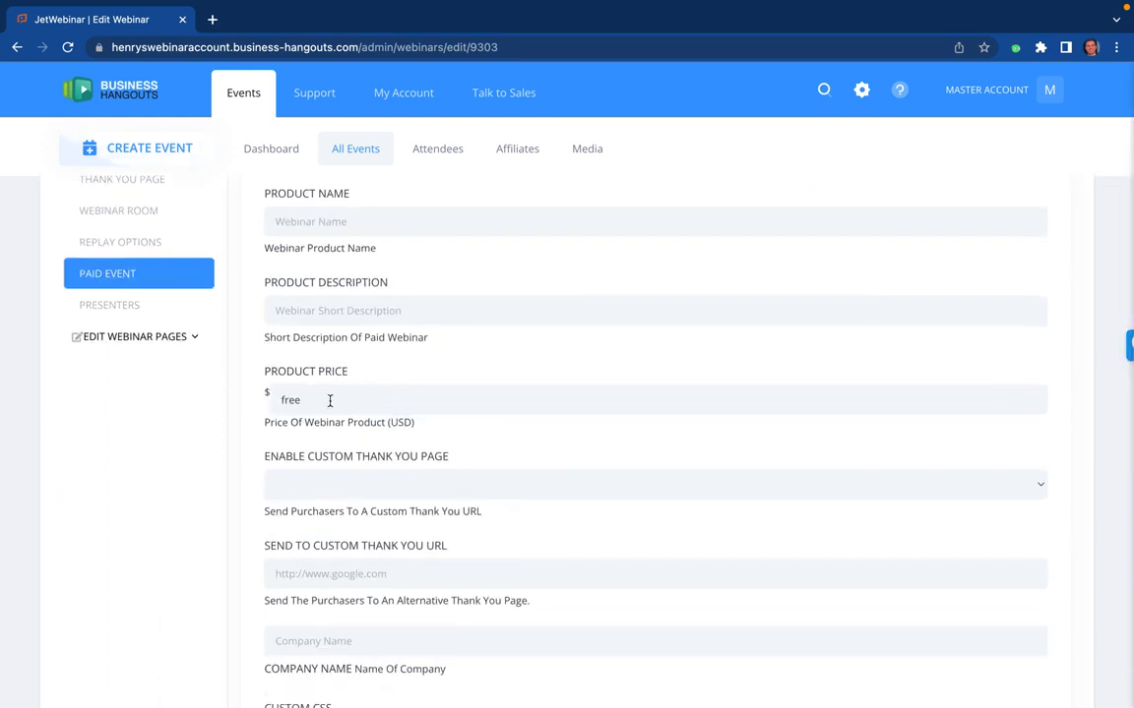
{"action": "scroll", "coordinate": [330, 402], "scroll_direction": "down", "scroll_amount": 2}
{"action": "scroll", "coordinate": [330, 401], "scroll_direction": "down", "scroll_amount": 5}
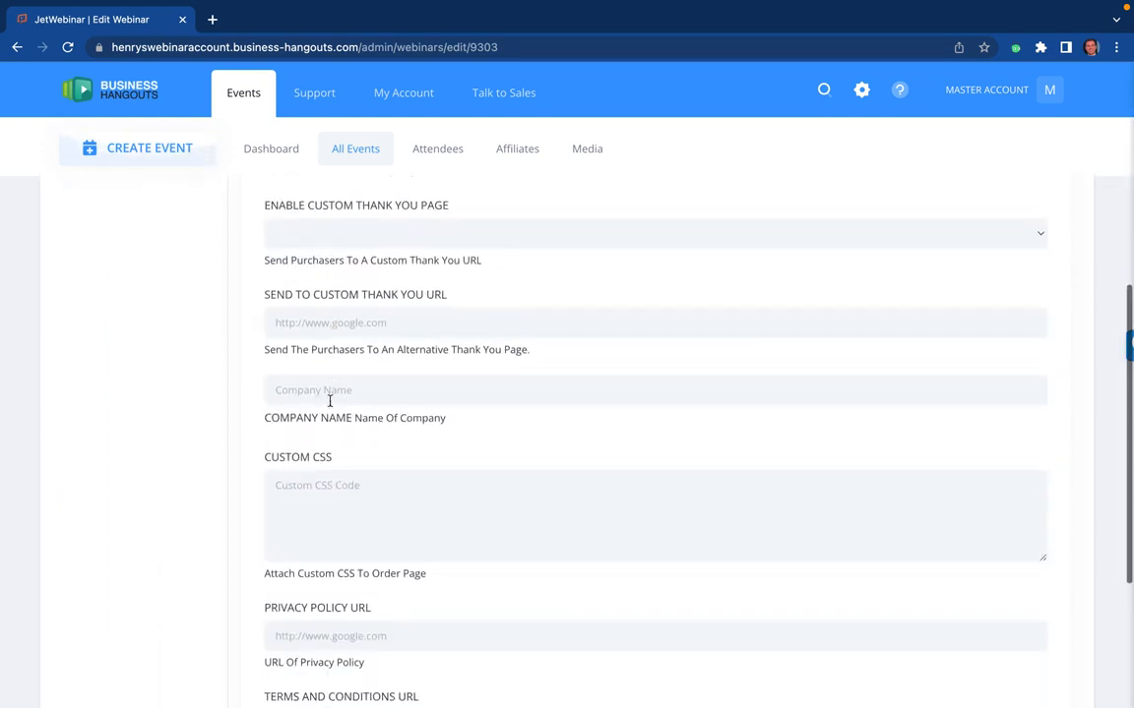
{"action": "scroll", "coordinate": [330, 401], "scroll_direction": "up", "scroll_amount": 10}
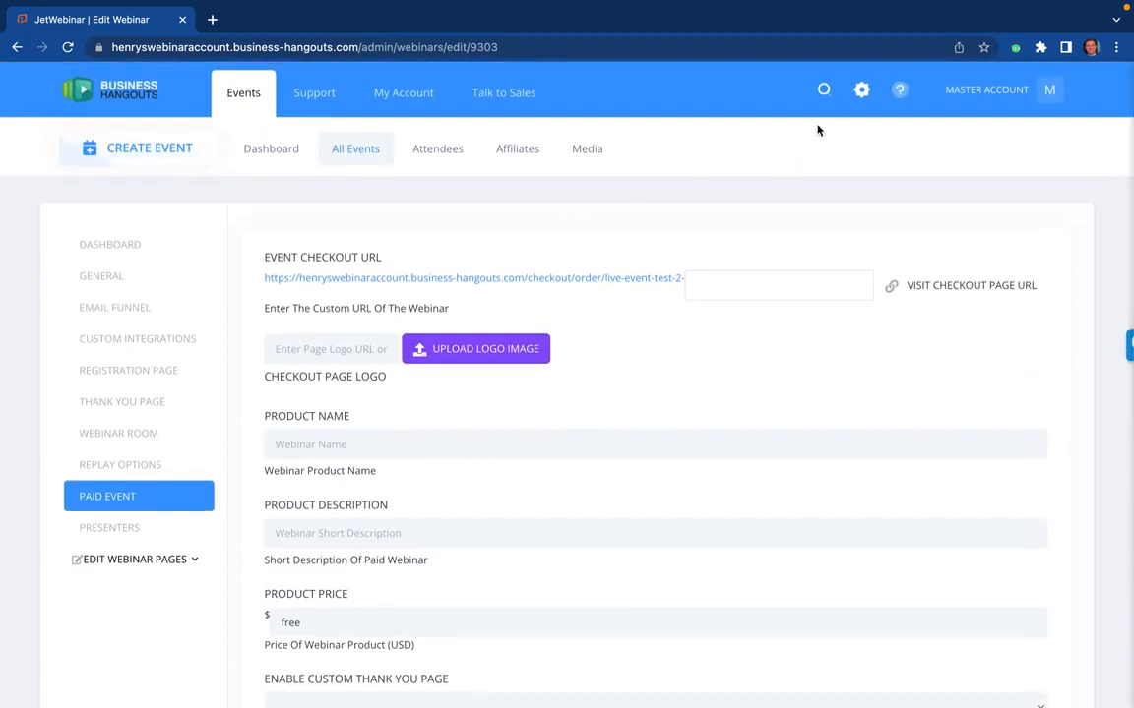
Set PayPal integration to Enabled in the account settings to view the PayPal client ID and secret fields, without saving.
{"action": "left_click", "coordinate": [861, 89]}
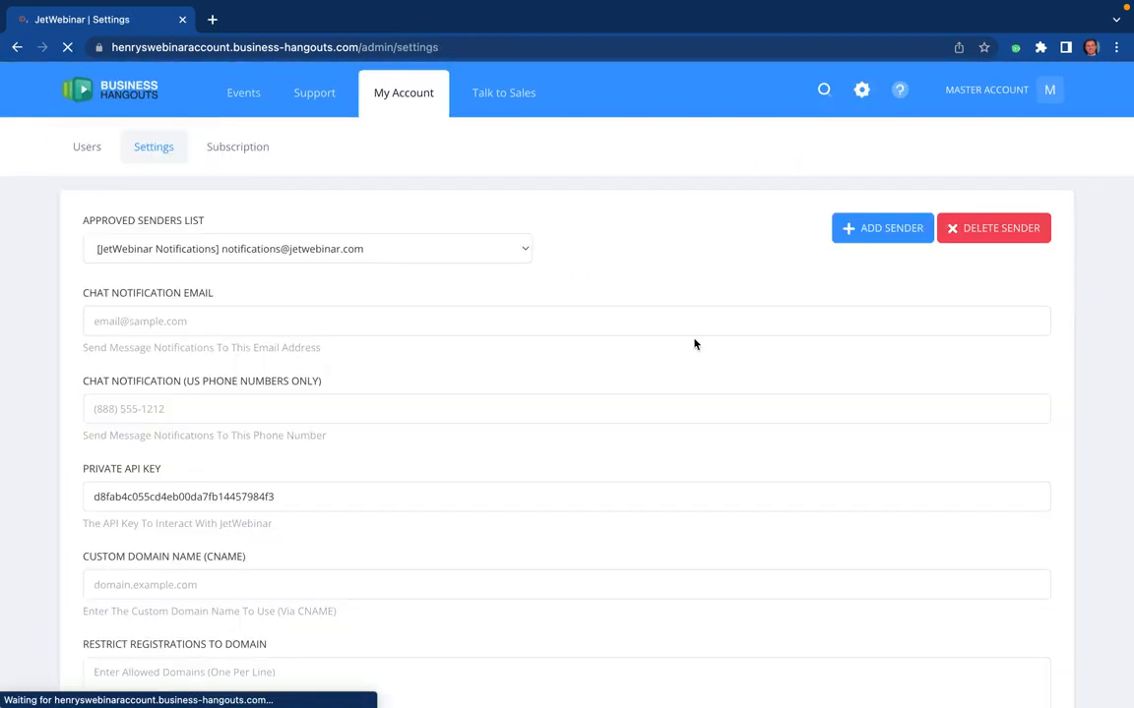
{"action": "scroll", "coordinate": [304, 413], "scroll_direction": "down", "scroll_amount": 15}
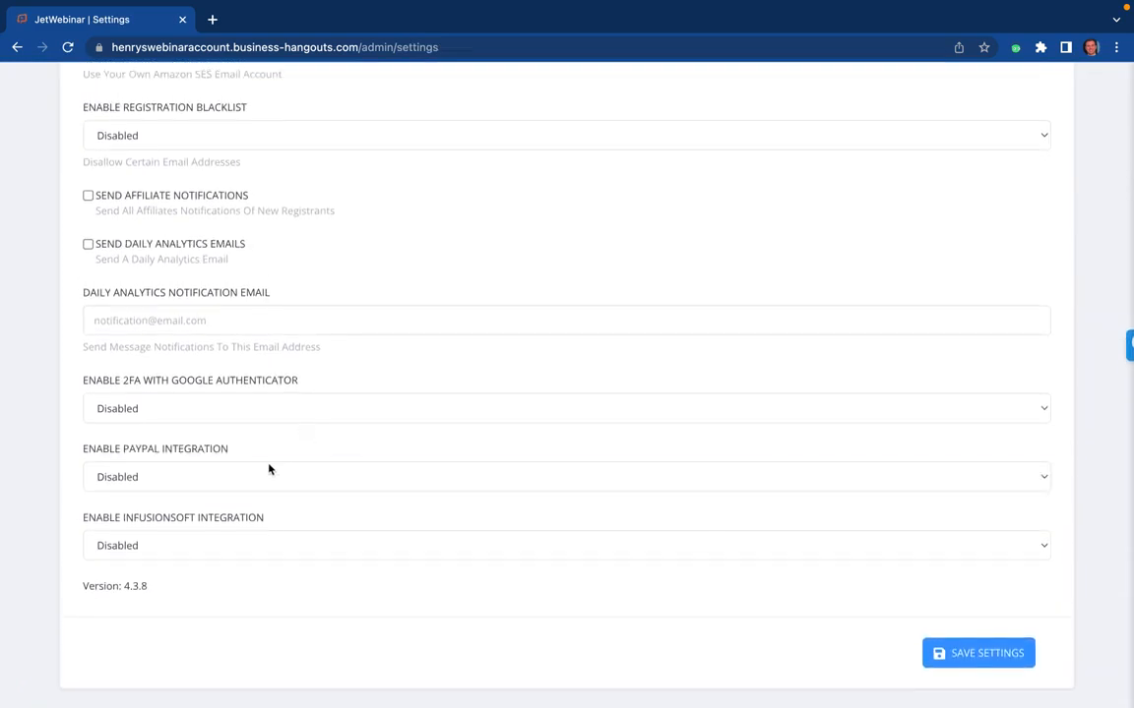
{"action": "left_click", "coordinate": [269, 469]}
{"action": "left_click", "coordinate": [243, 495]}
{"action": "left_click", "coordinate": [161, 544]}
{"action": "scroll", "coordinate": [160, 539], "scroll_direction": "down", "scroll_amount": 2}
{"action": "left_click_drag", "start_coordinate": [154, 511], "coordinate": [129, 509]}
{"action": "left_click", "coordinate": [175, 441]}
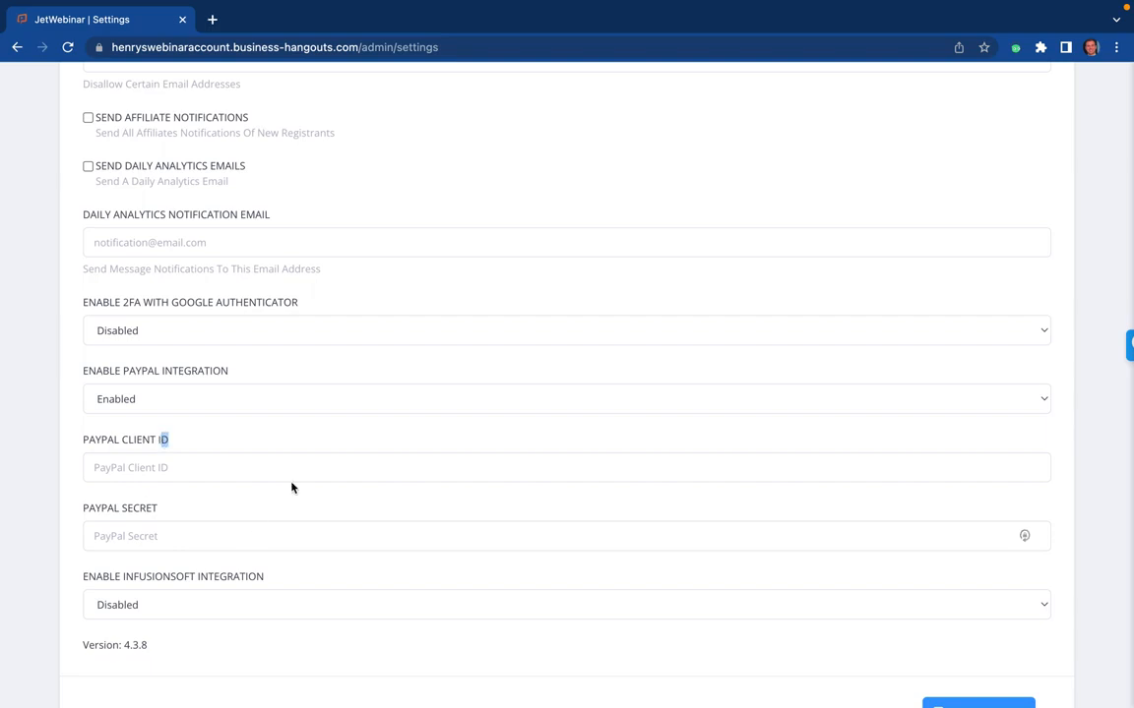
Open the event room for "Live event test 2" from the list of all live events.
{"action": "scroll", "coordinate": [313, 448], "scroll_direction": "up", "scroll_amount": 10}
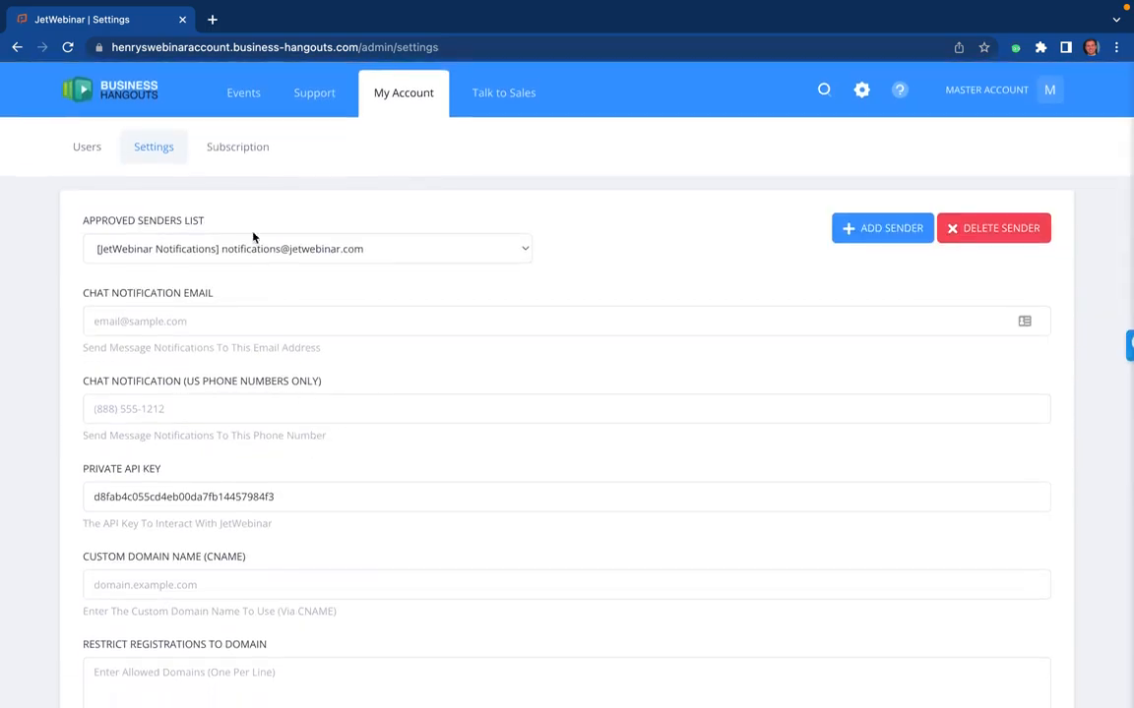
{"action": "mouse_move", "coordinate": [254, 108]}
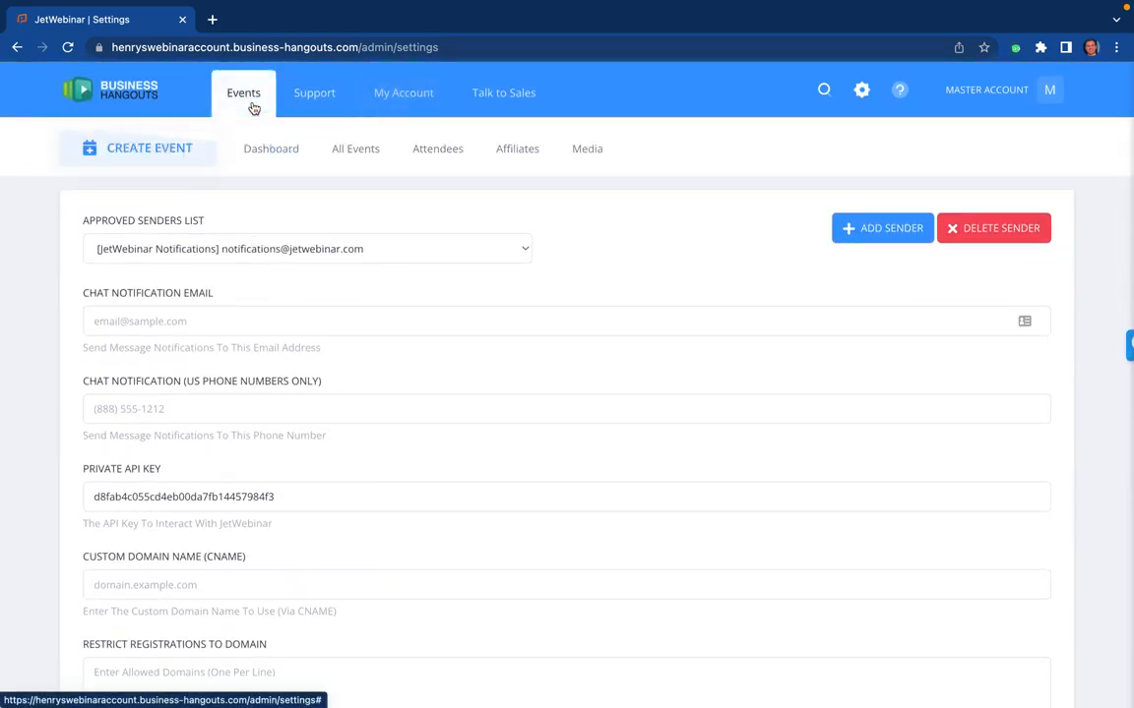
{"action": "left_click", "coordinate": [353, 154]}
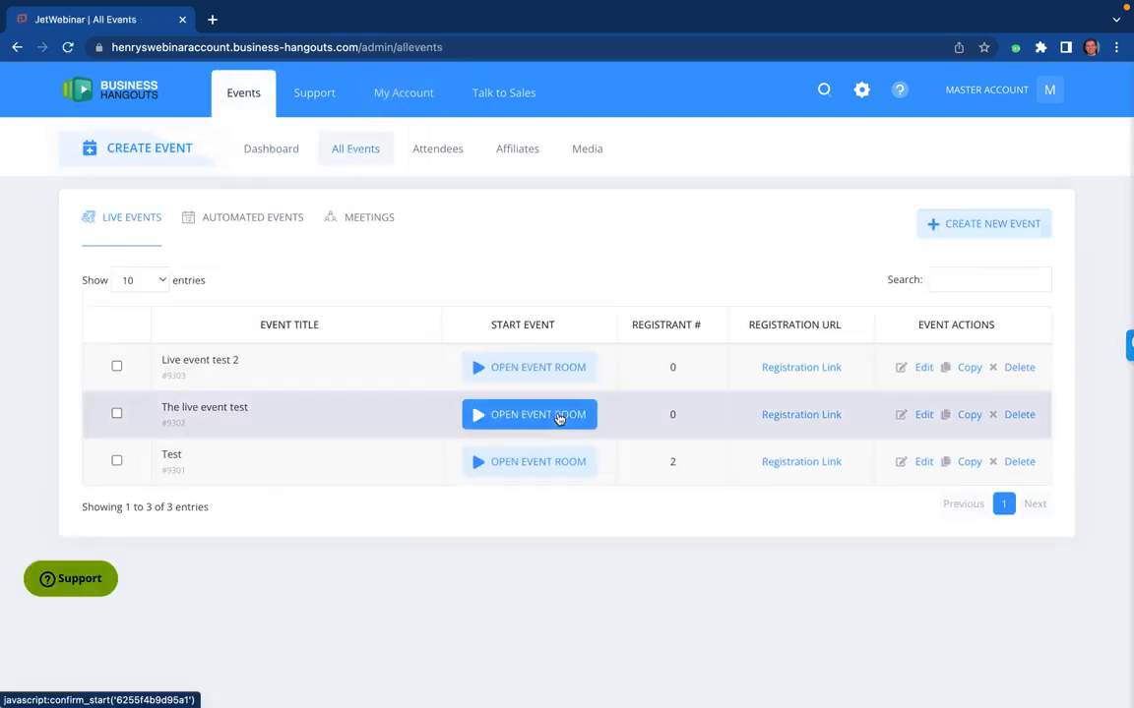
{"action": "left_click", "coordinate": [531, 372]}
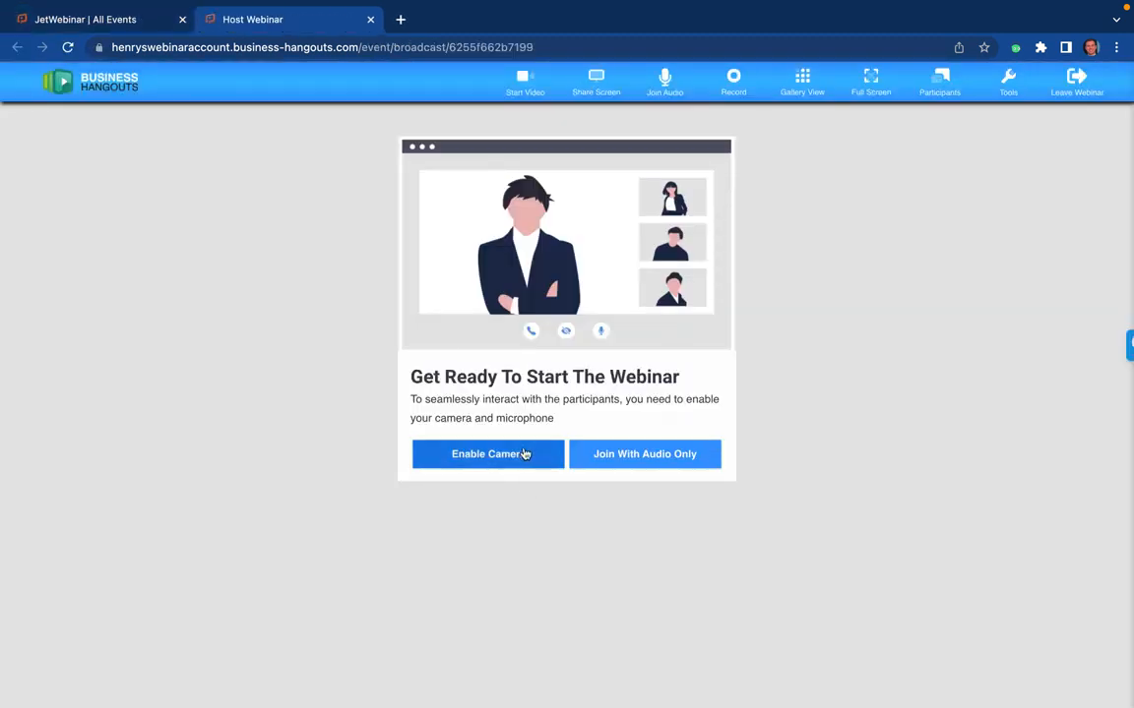
Enable the camera in the host webinar room and join the webinar with the preselected camera and microphone.
{"action": "left_click", "coordinate": [84, 20]}
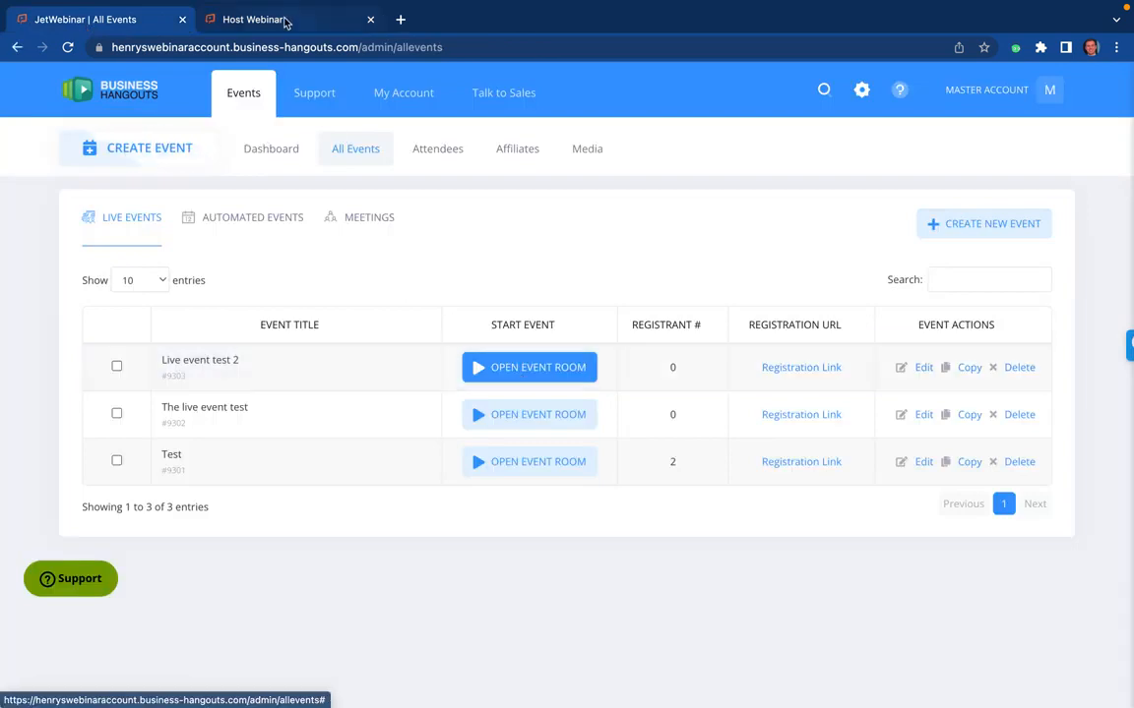
{"action": "left_click", "coordinate": [258, 20]}
{"action": "left_click", "coordinate": [515, 453]}
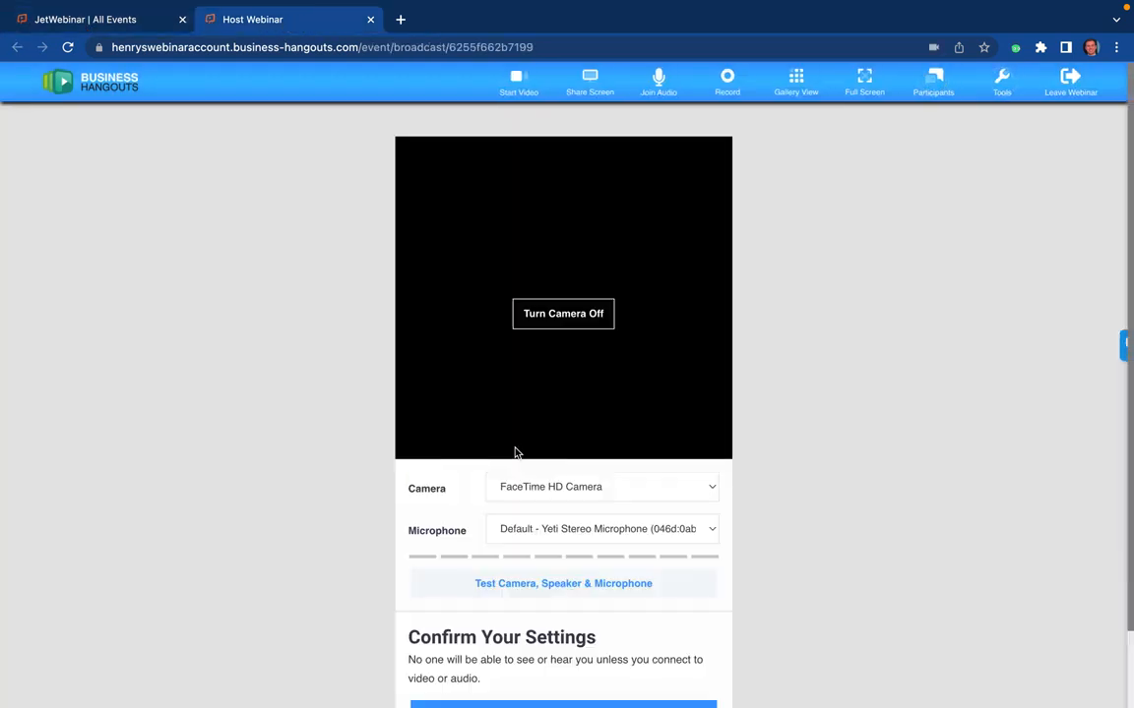
{"action": "scroll", "coordinate": [515, 453], "scroll_direction": "down", "scroll_amount": 2}
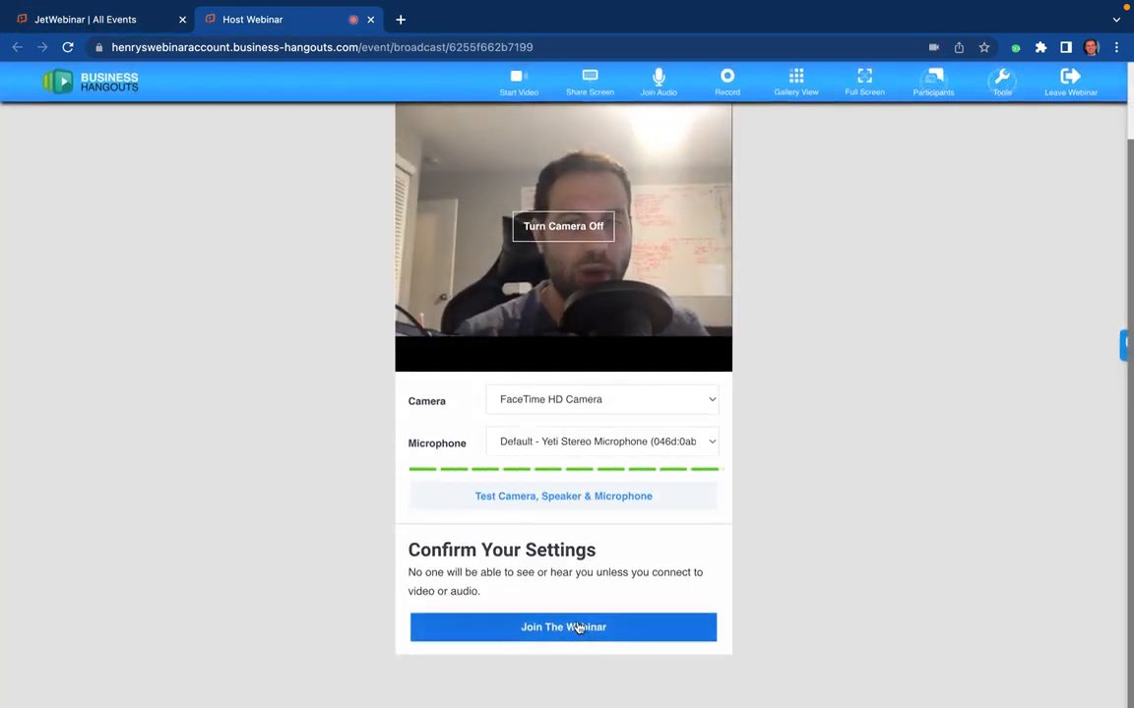
{"action": "left_click", "coordinate": [525, 627]}
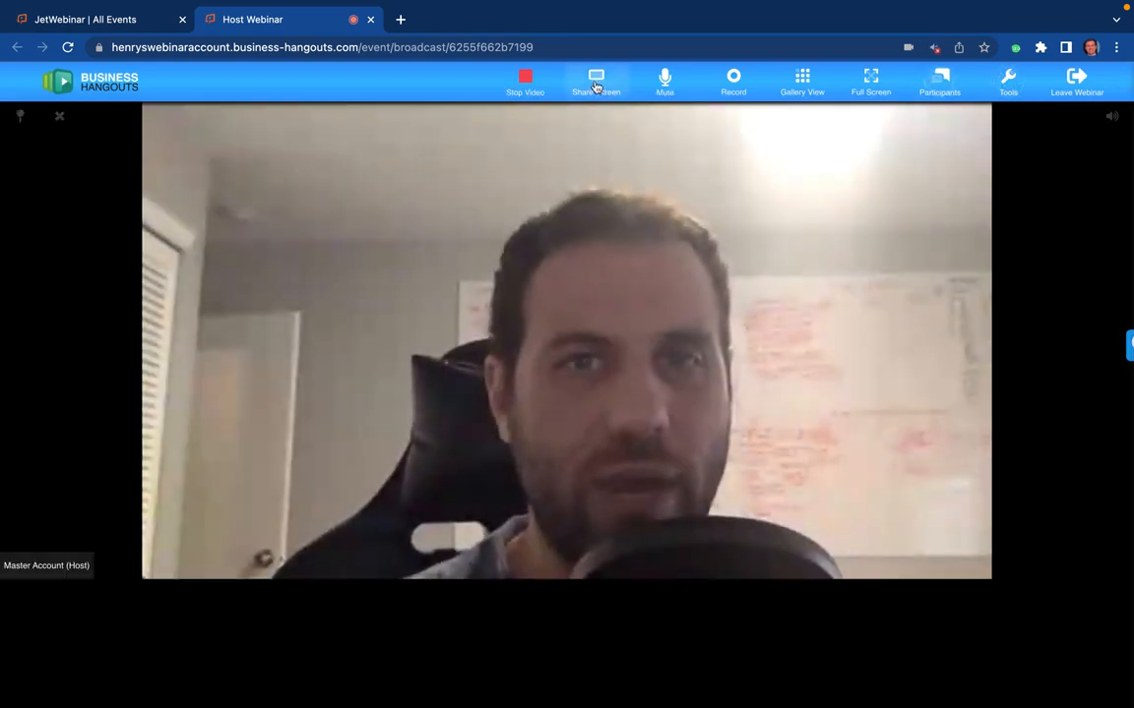
Share the entire Screen 2 with the webinar room.
{"action": "left_click", "coordinate": [595, 88]}
{"action": "left_click", "coordinate": [659, 227]}
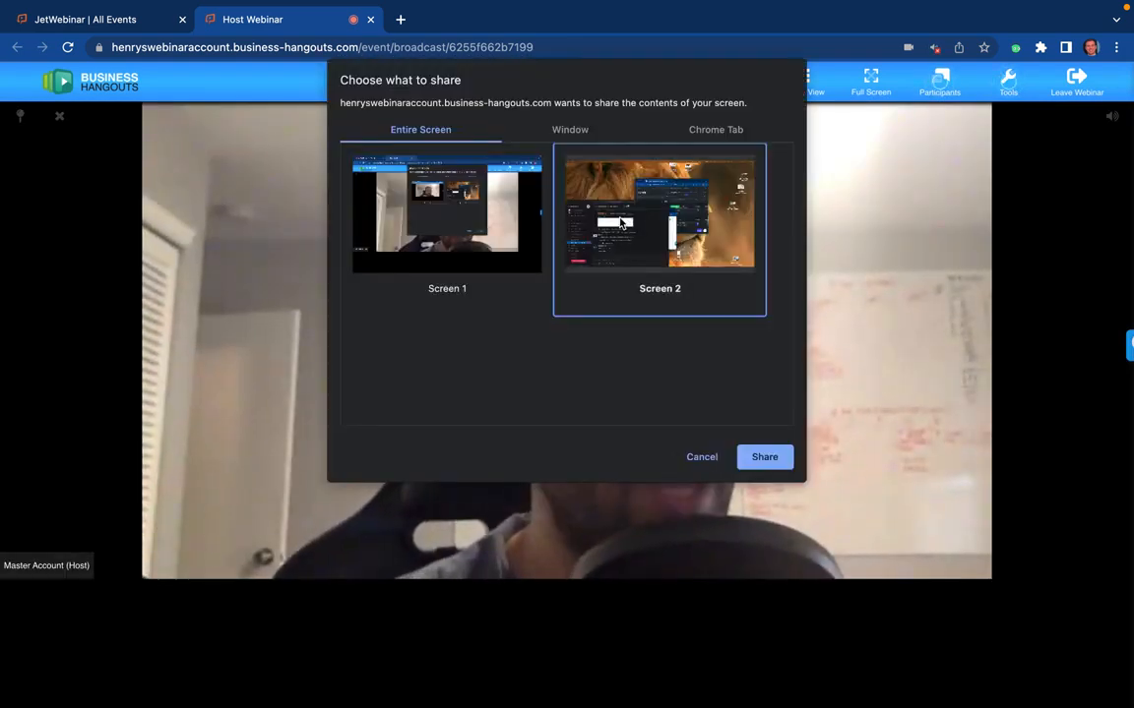
{"action": "left_click", "coordinate": [760, 457]}
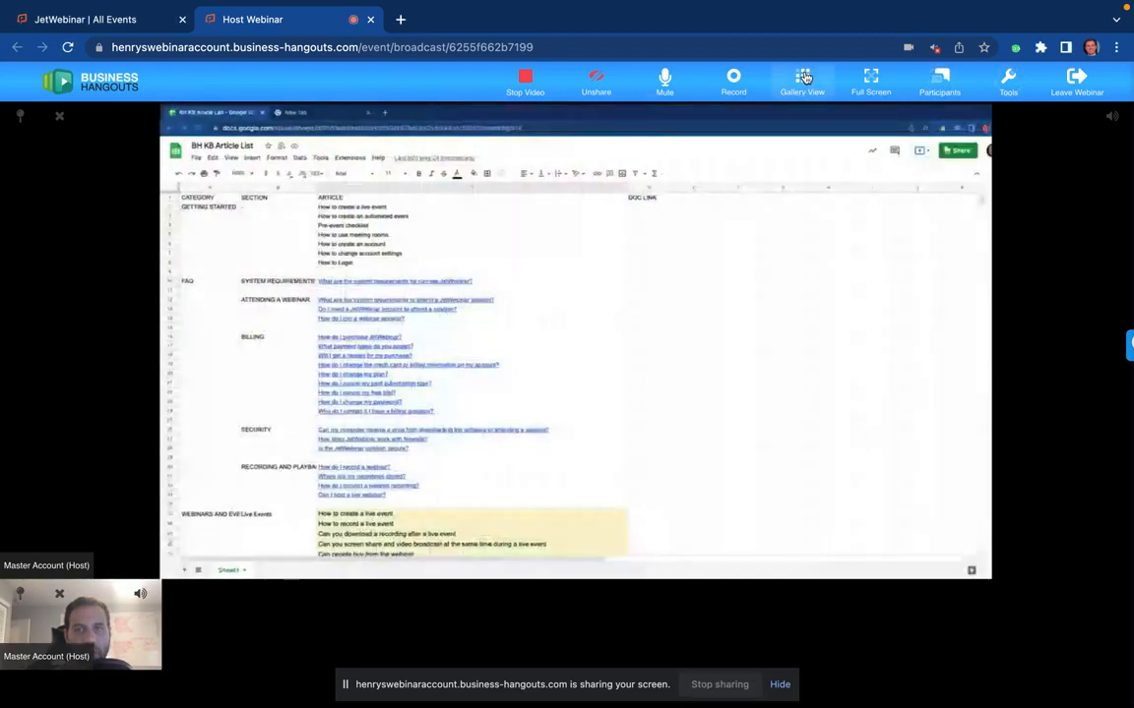
Switch the webinar room to gallery view and stop sharing the screen.
{"action": "left_click", "coordinate": [802, 78]}
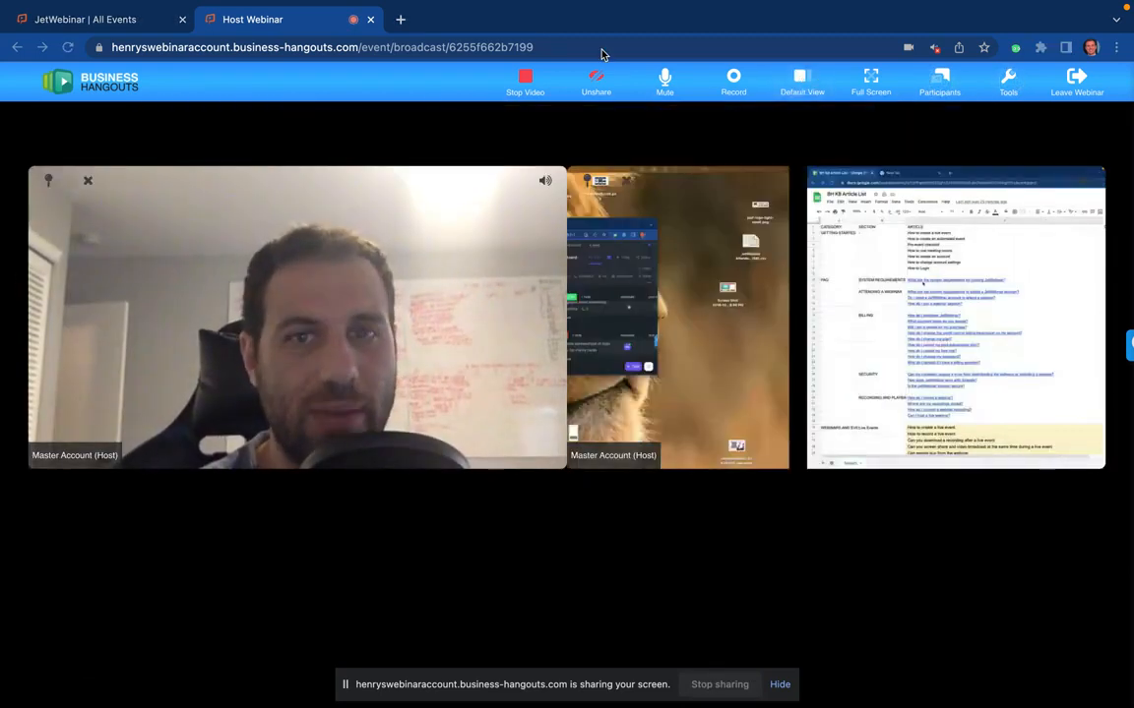
{"action": "left_click", "coordinate": [595, 85]}
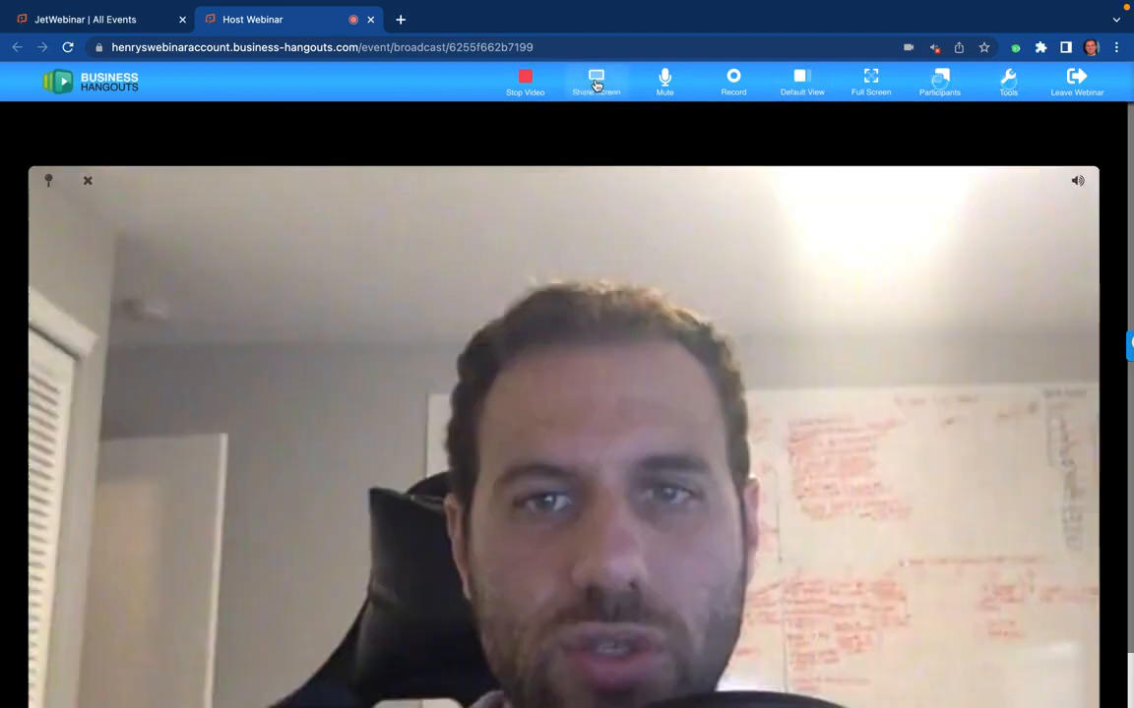
Start recording the webinar, check the events page in the other browser tab, and return to the webinar room.
{"action": "left_click", "coordinate": [733, 87]}
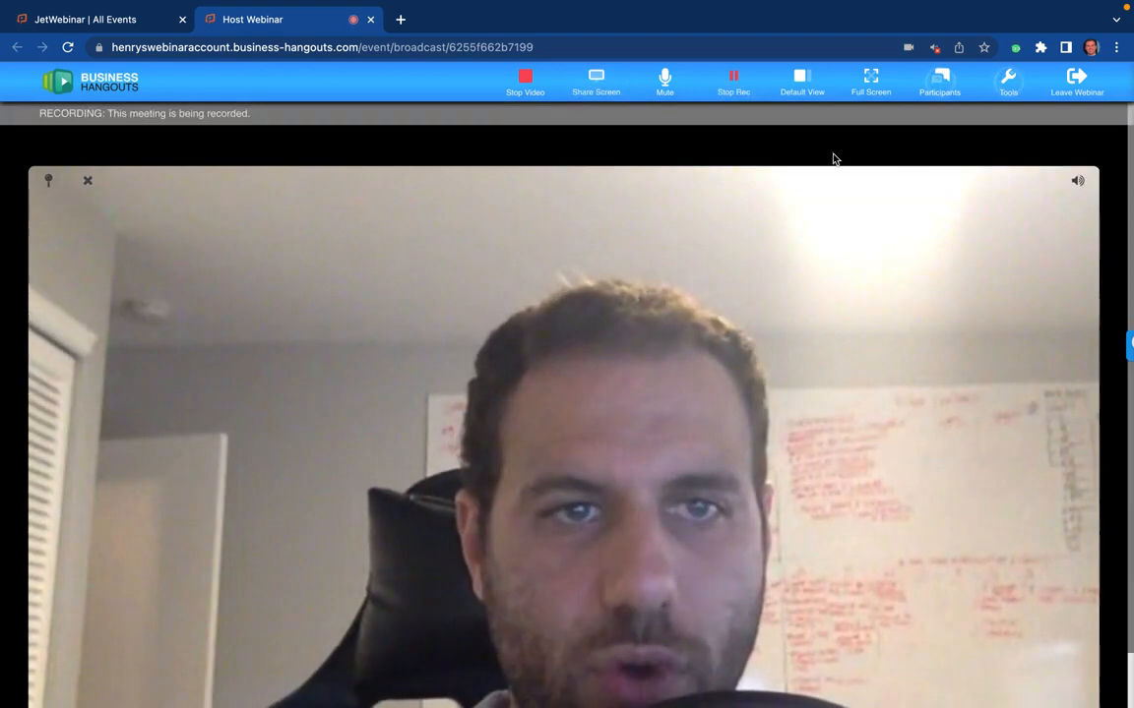
{"action": "left_click", "coordinate": [136, 22]}
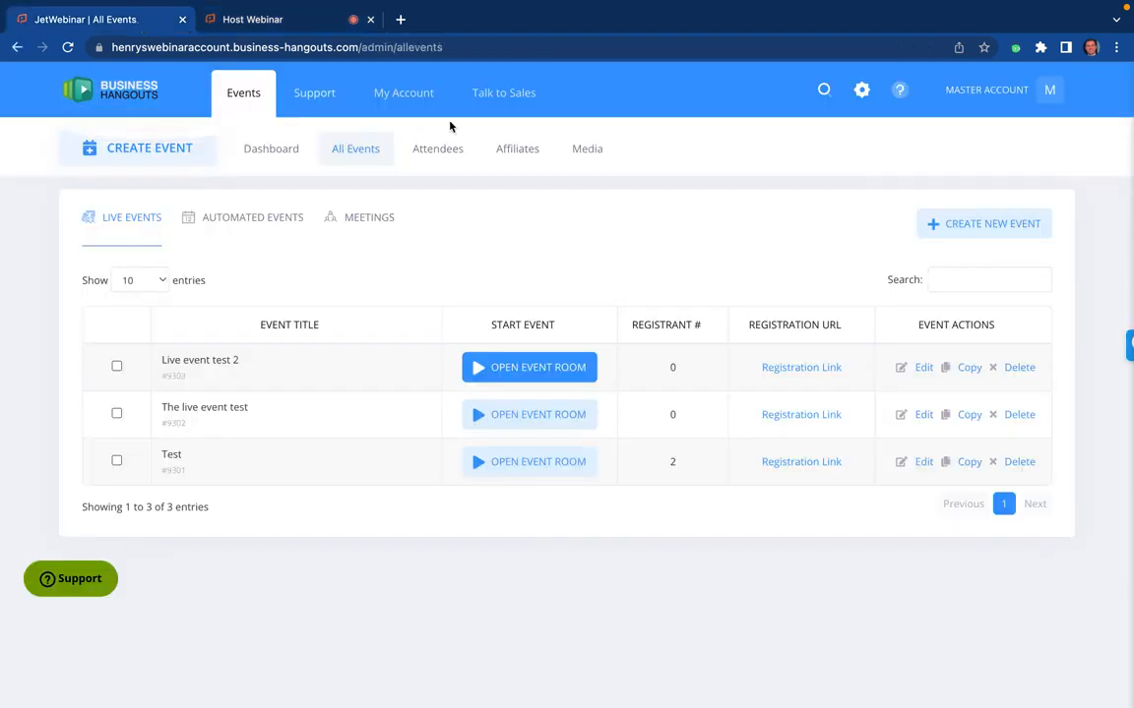
{"action": "left_click", "coordinate": [311, 20]}
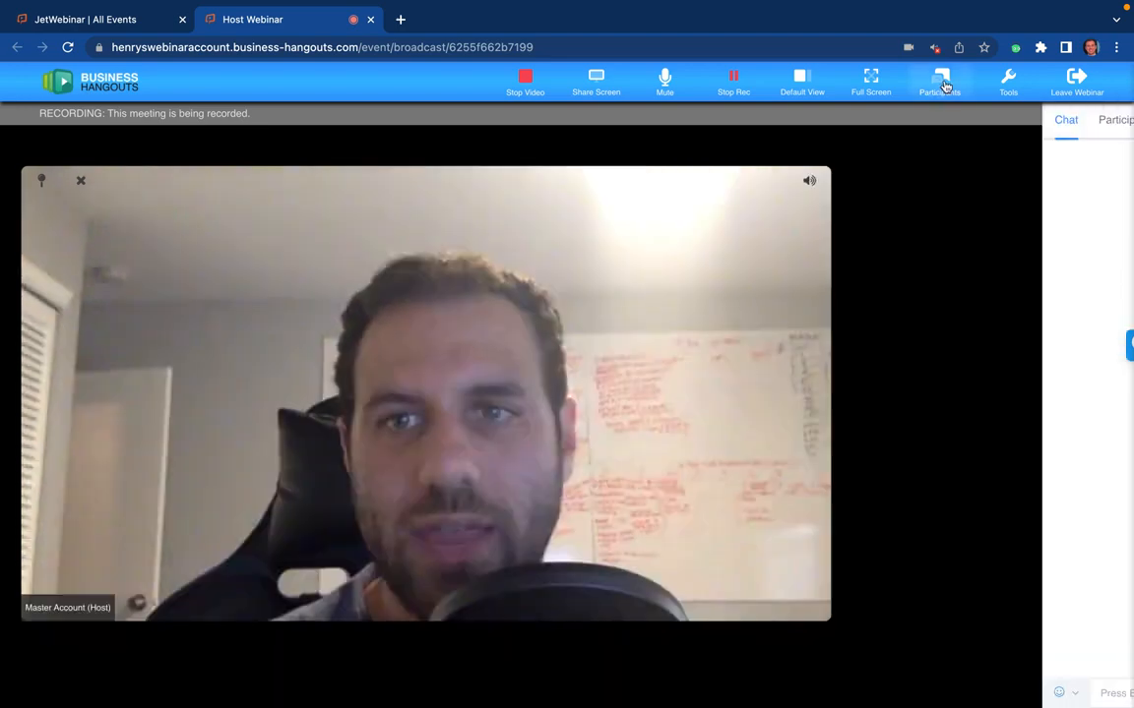
View the room's participants, poll and offer sections and its list of webinar tools, and close the tools list.
{"action": "left_click", "coordinate": [927, 125]}
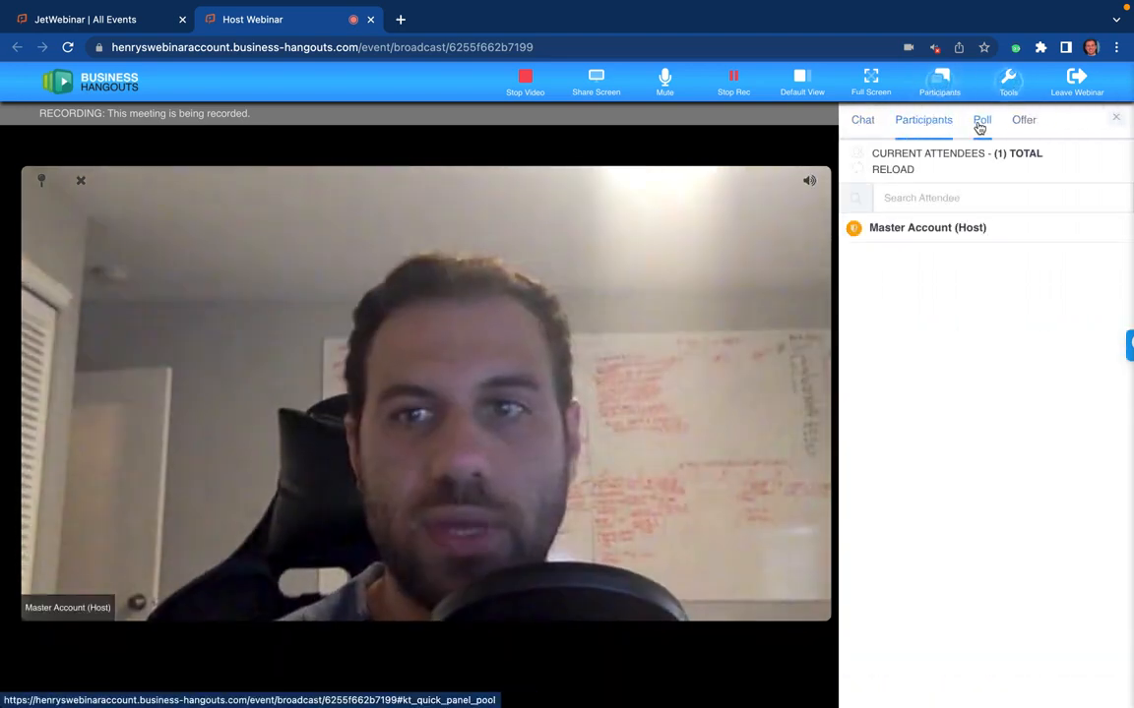
{"action": "left_click", "coordinate": [982, 125]}
{"action": "left_click", "coordinate": [1026, 125]}
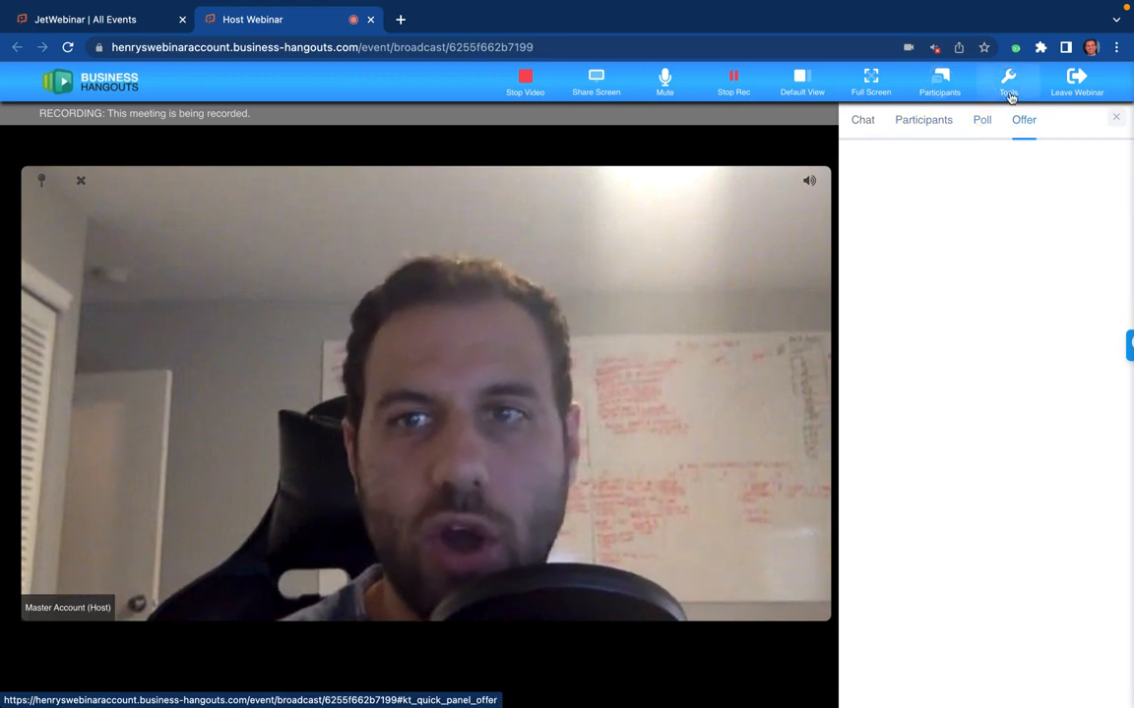
{"action": "left_click", "coordinate": [1009, 87]}
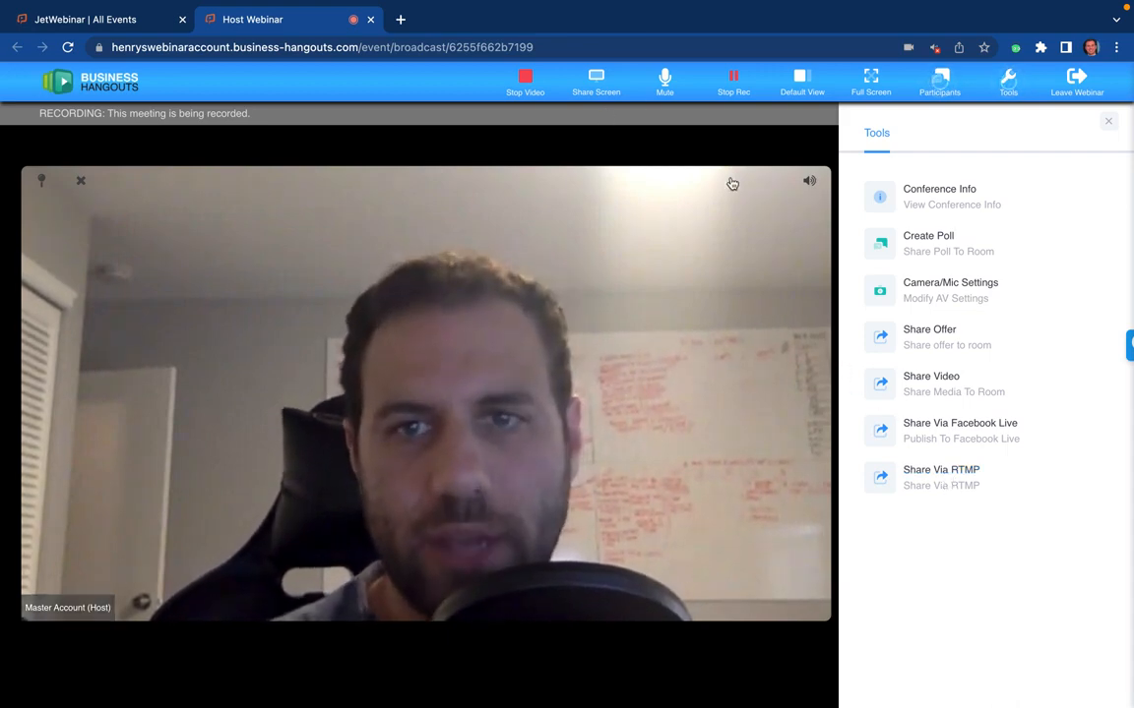
{"action": "left_click", "coordinate": [1109, 122]}
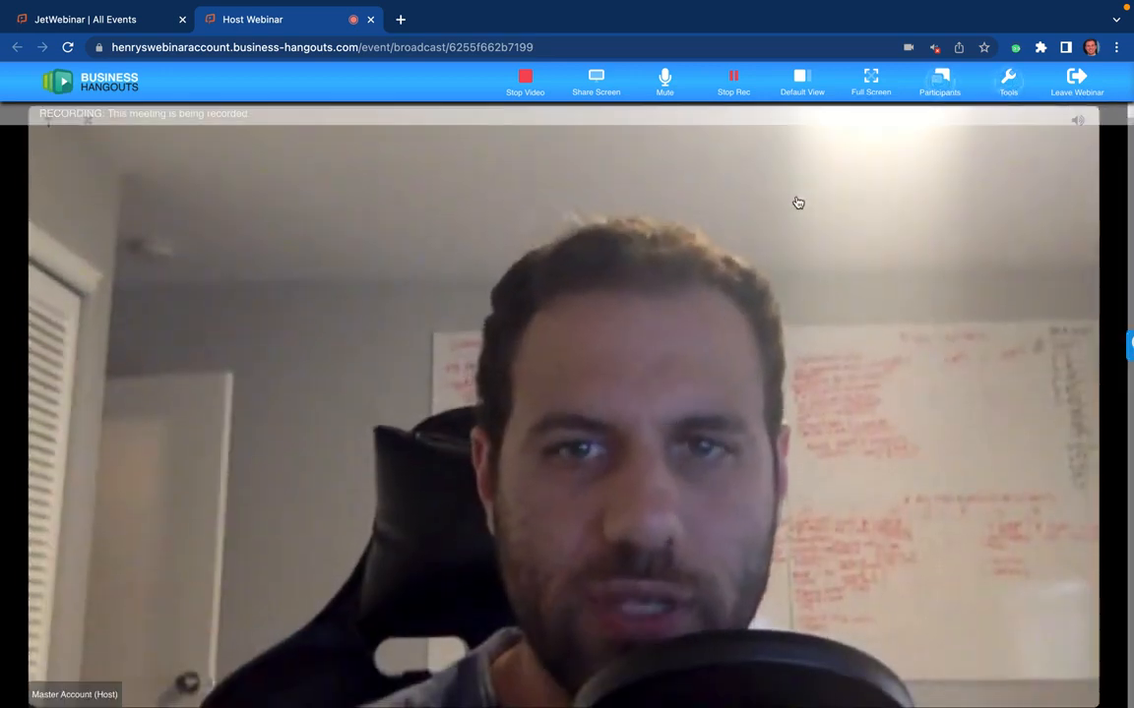
Close the host webinar room and go to the events dashboard.
{"action": "left_click", "coordinate": [371, 20]}
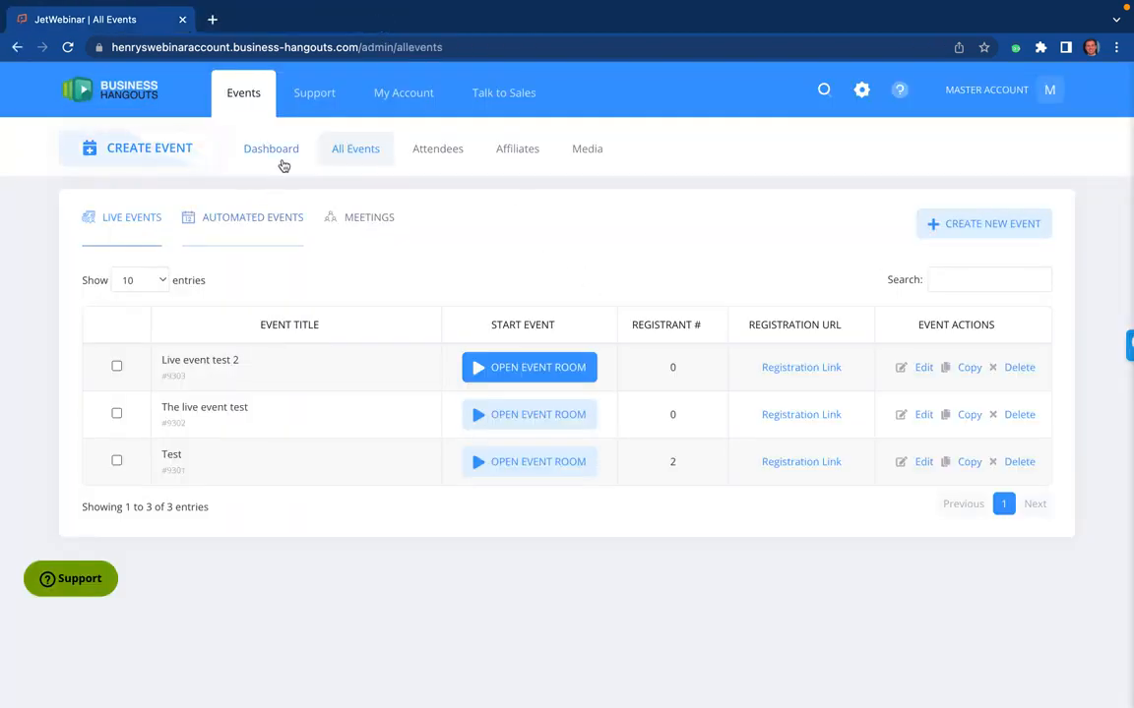
{"action": "left_click", "coordinate": [286, 160]}
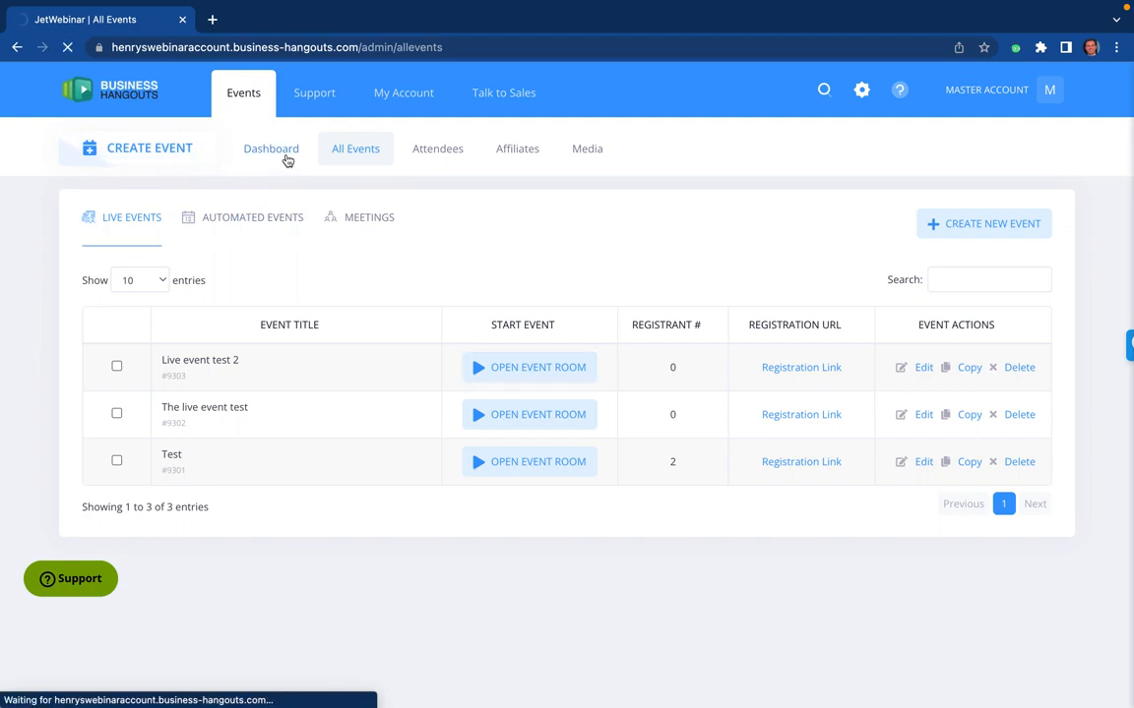